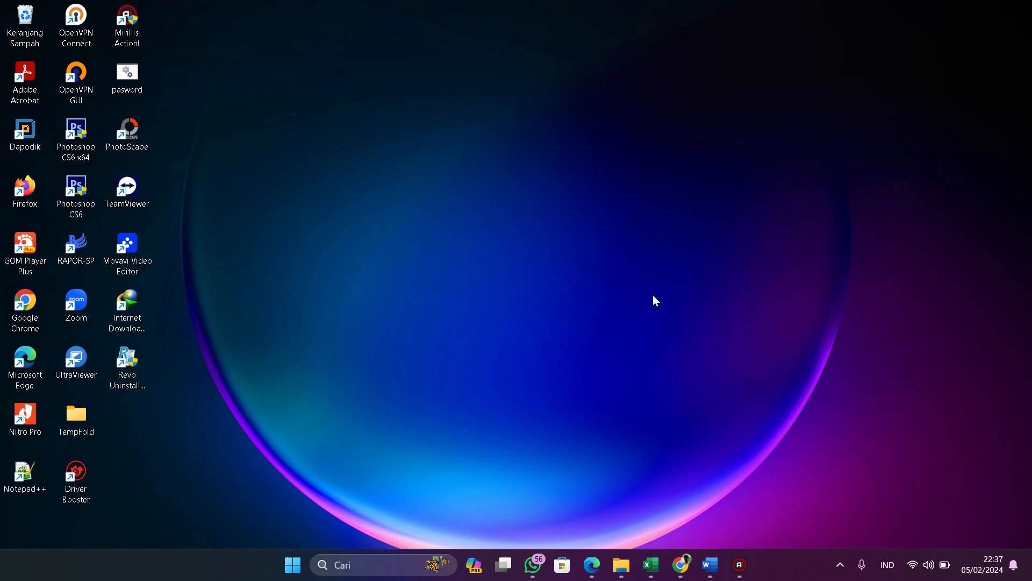
- Switch to Chrome, go to the SMA NEGERI 1 BATANGHARI e-learning portal and open its teacher (Guru/Dosen) login page
left_click(681, 564)
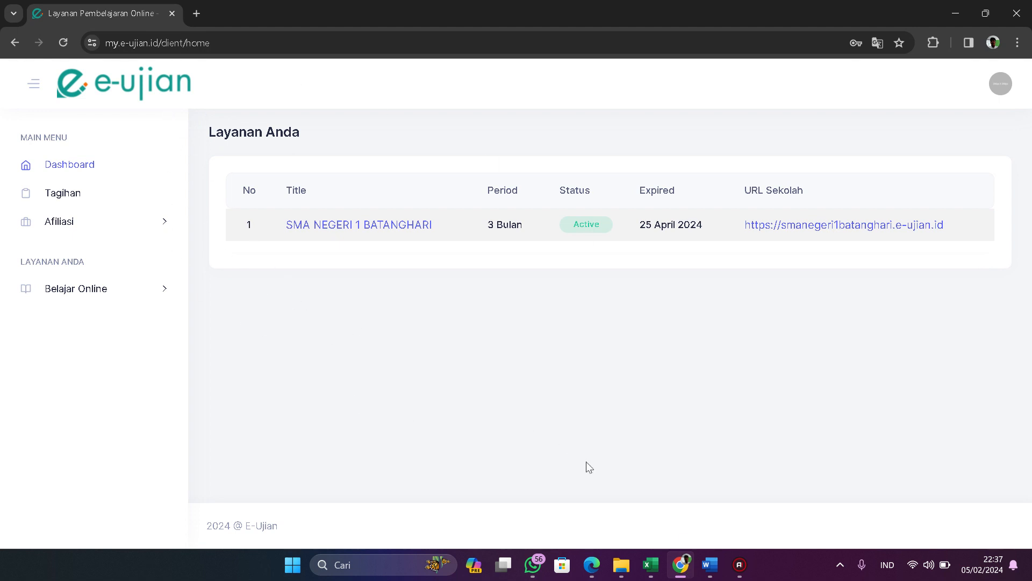
left_click(800, 232)
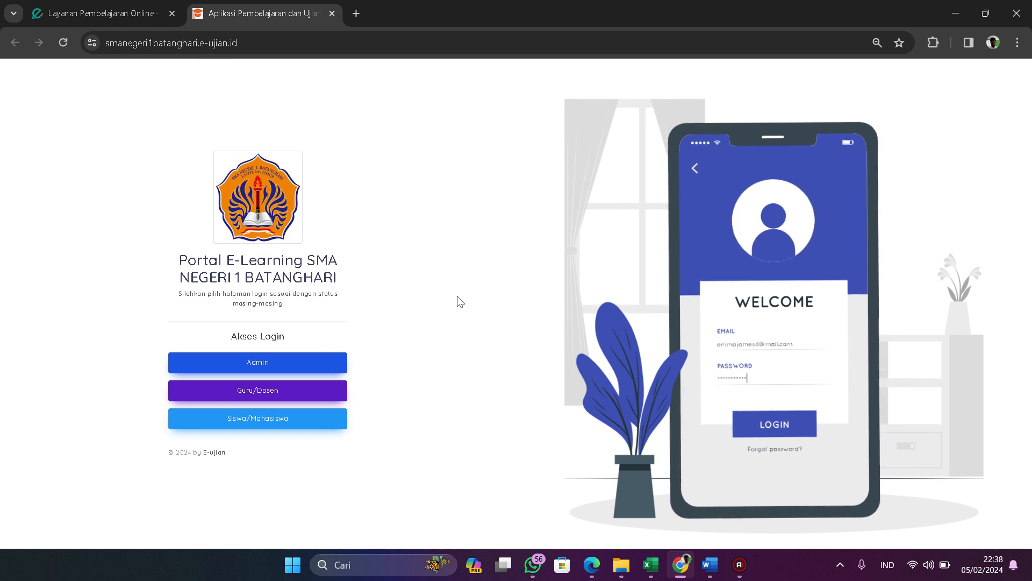
left_click(265, 396)
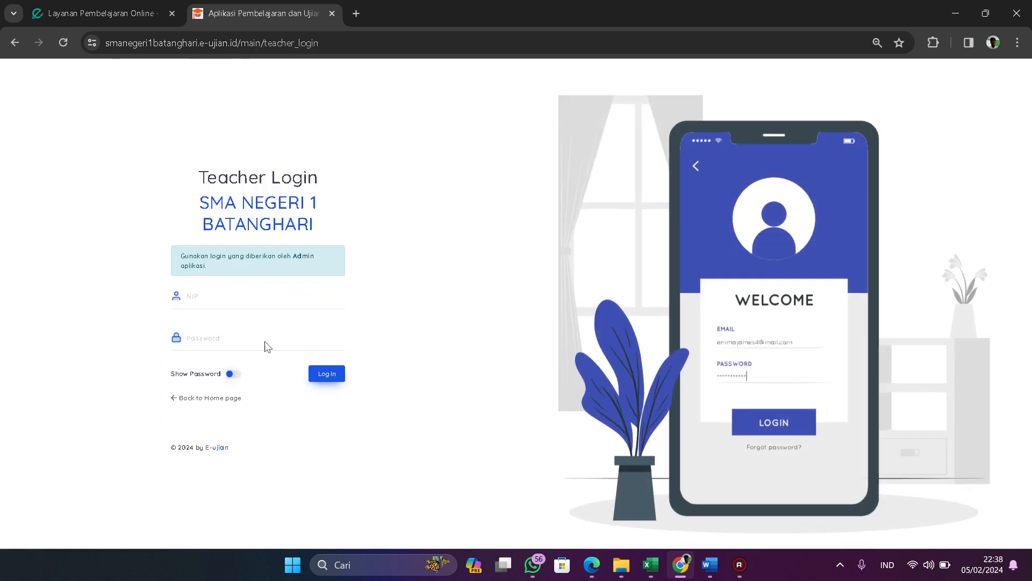
- Enter the teacher's NIP and the account password, reveal the password to check it, and log in
left_click(228, 303)
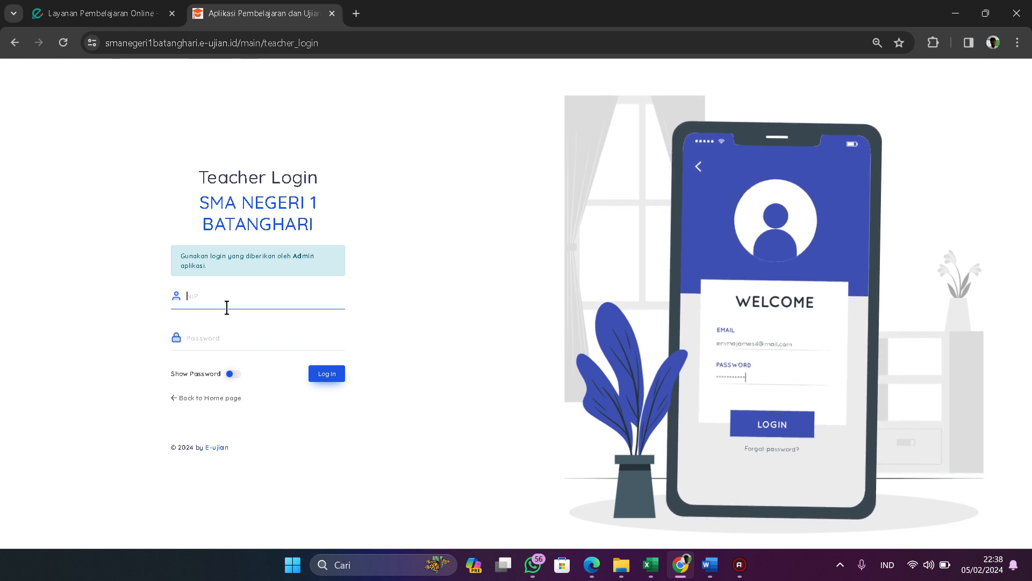
type("32")
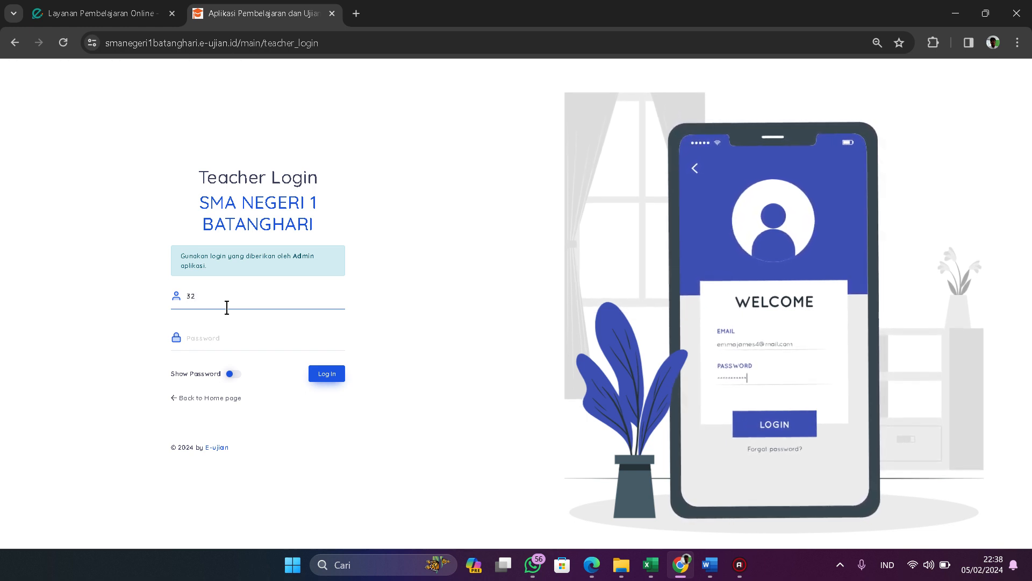
key("Tab")
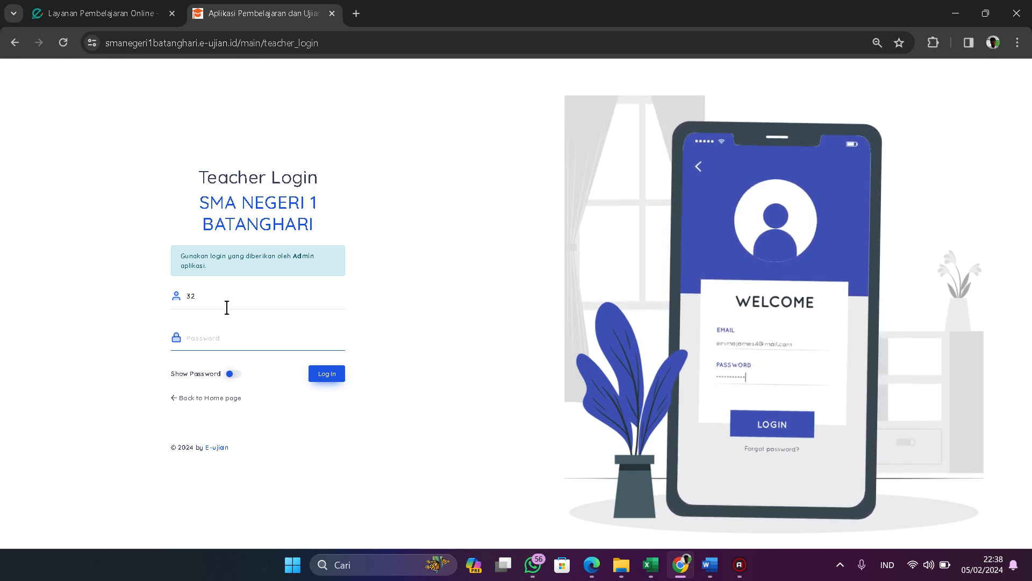
type("******")
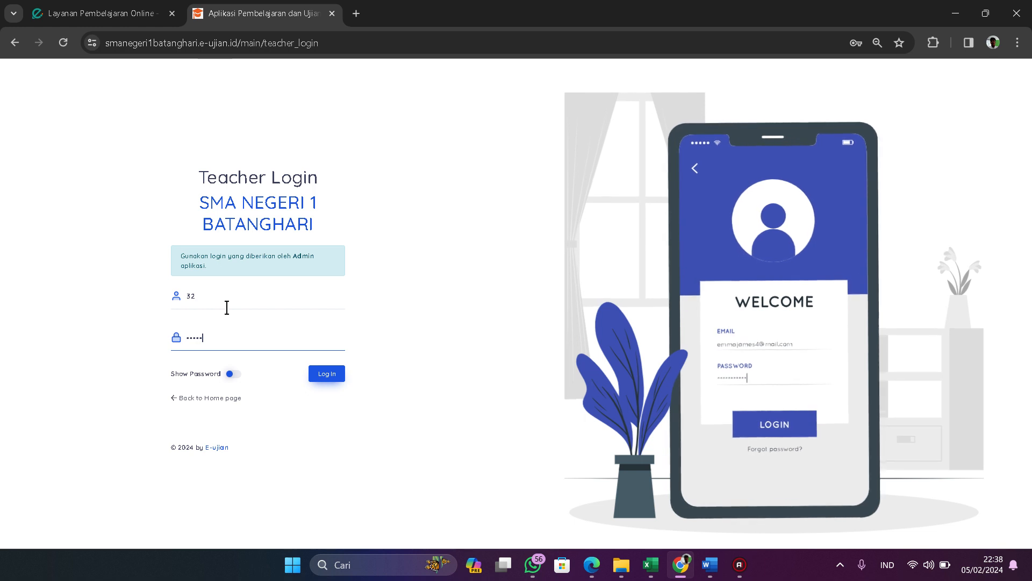
type("***")
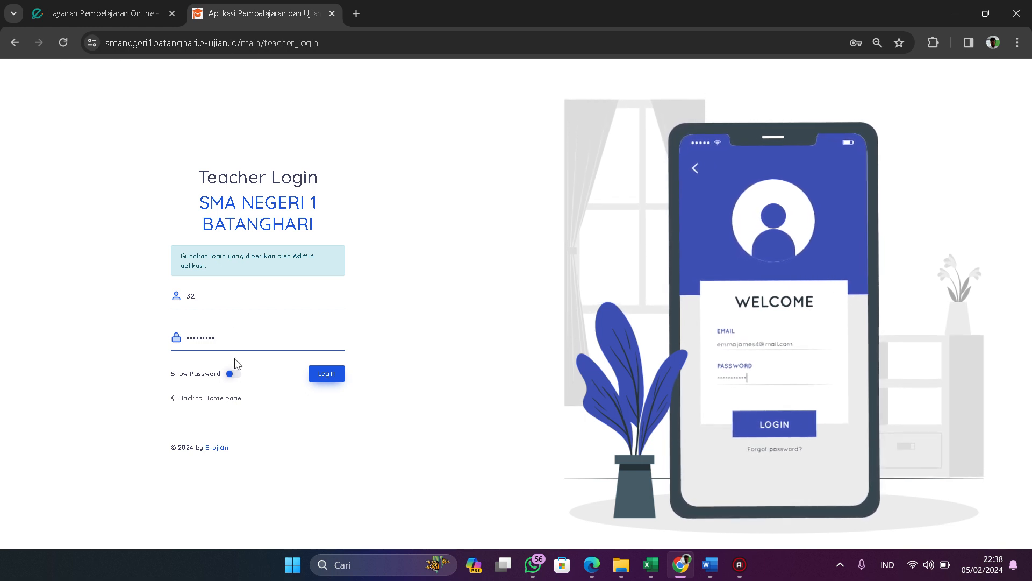
left_click(233, 374)
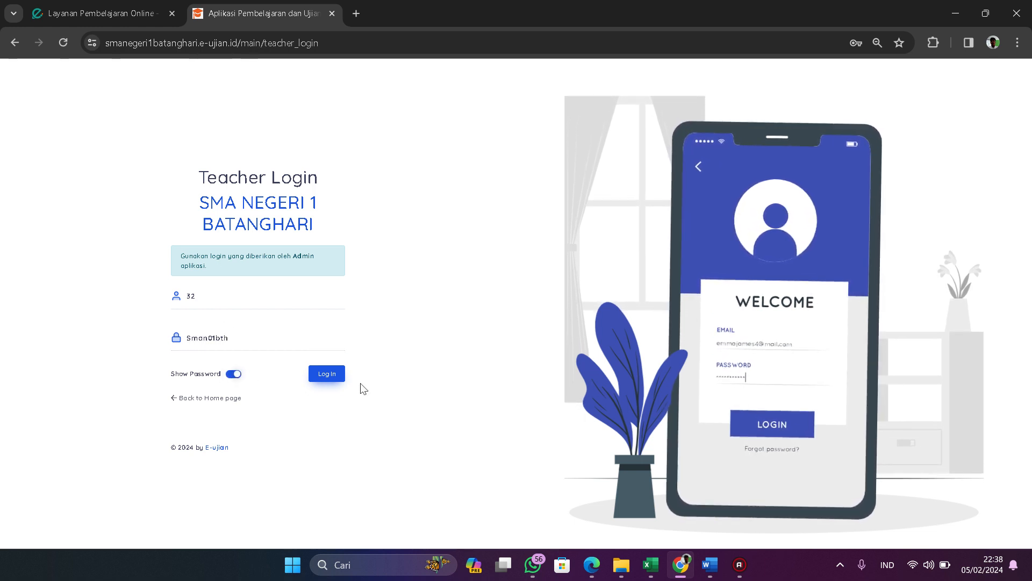
left_click(330, 374)
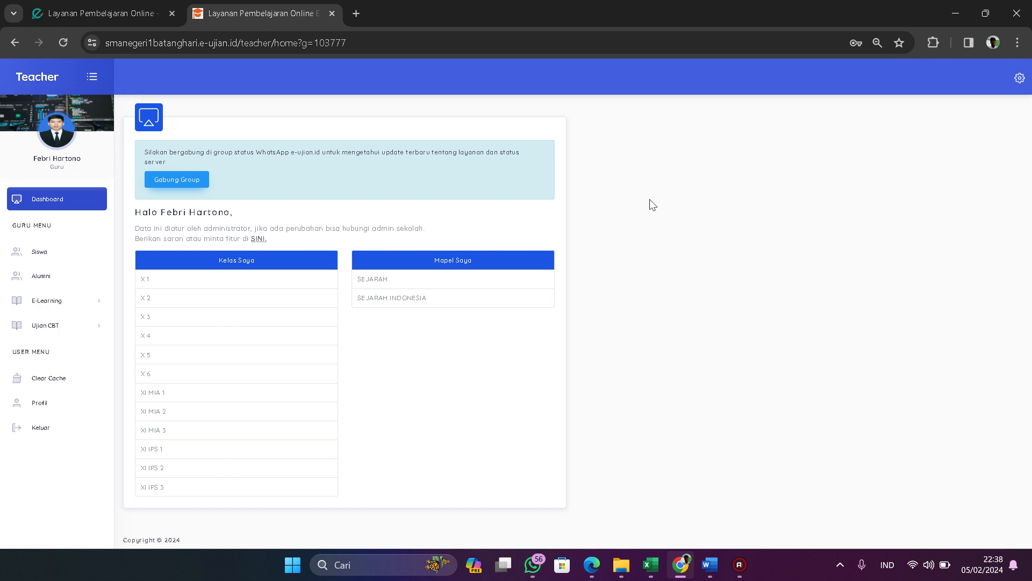
- Open the CBT exam question banks and look through the question list of PTS SEJARAH INDONESIA KELAS X
left_click(84, 332)
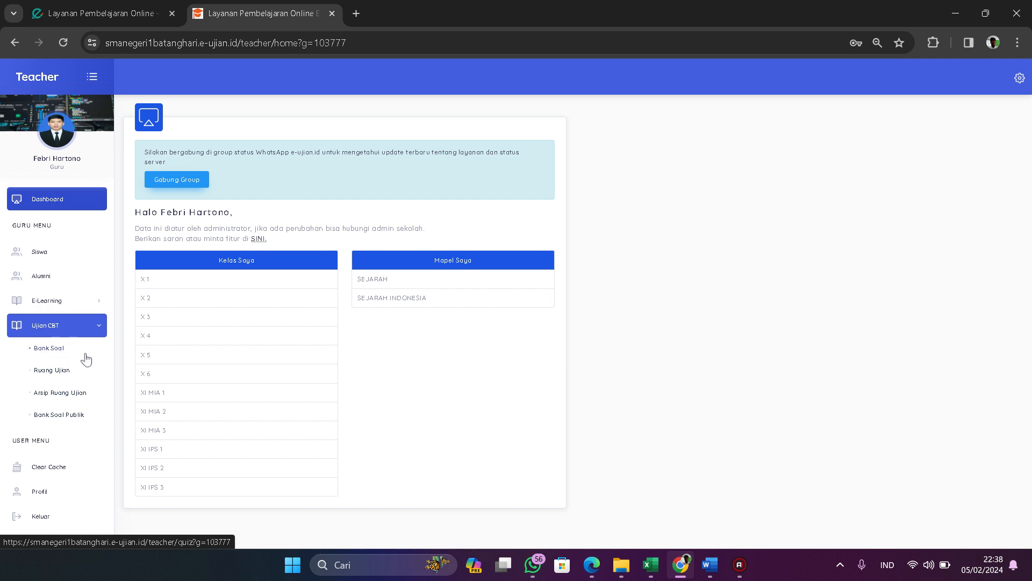
left_click(57, 350)
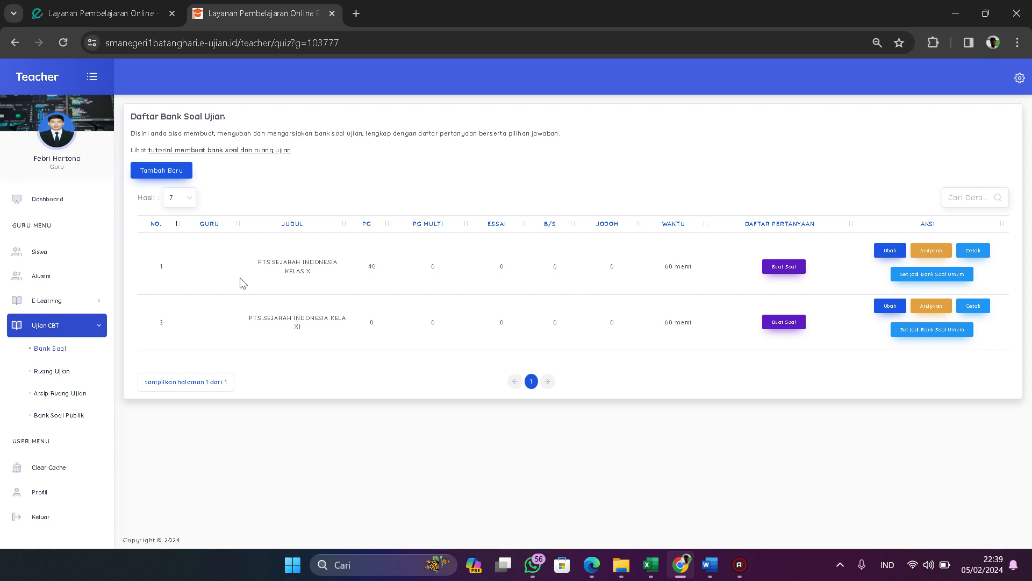
left_click(783, 266)
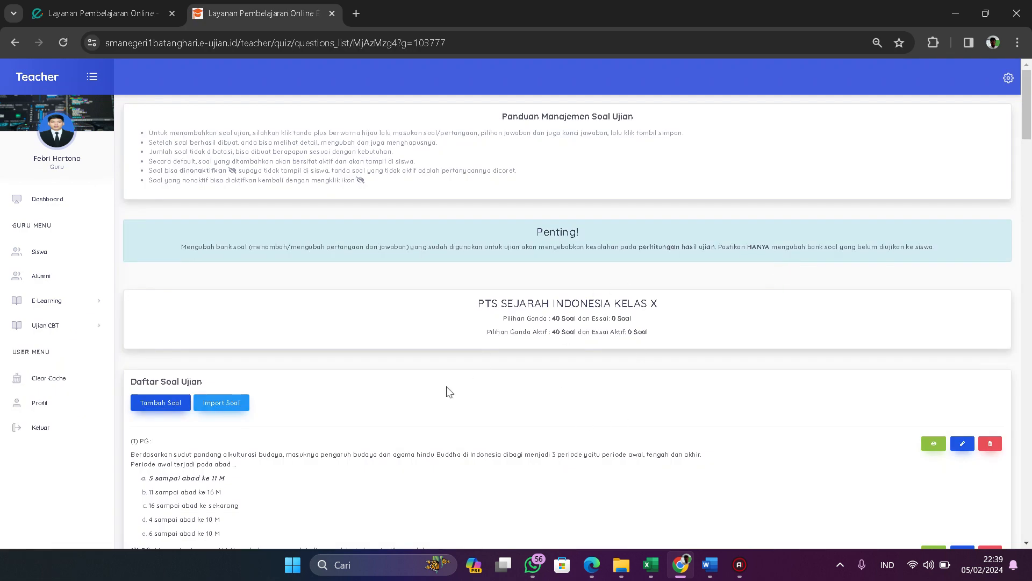
scroll(449, 391, "down", 20)
scroll(540, 385, "up", 20)
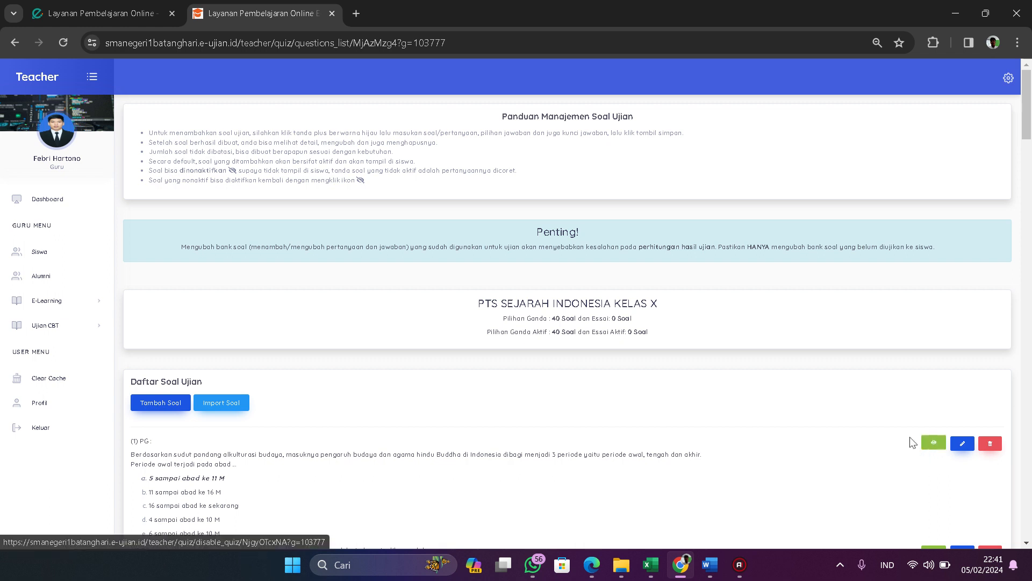
- Start deactivating question 1 of the exam and cancel at the confirmation
scroll(920, 444, "down", 1)
left_click(934, 377)
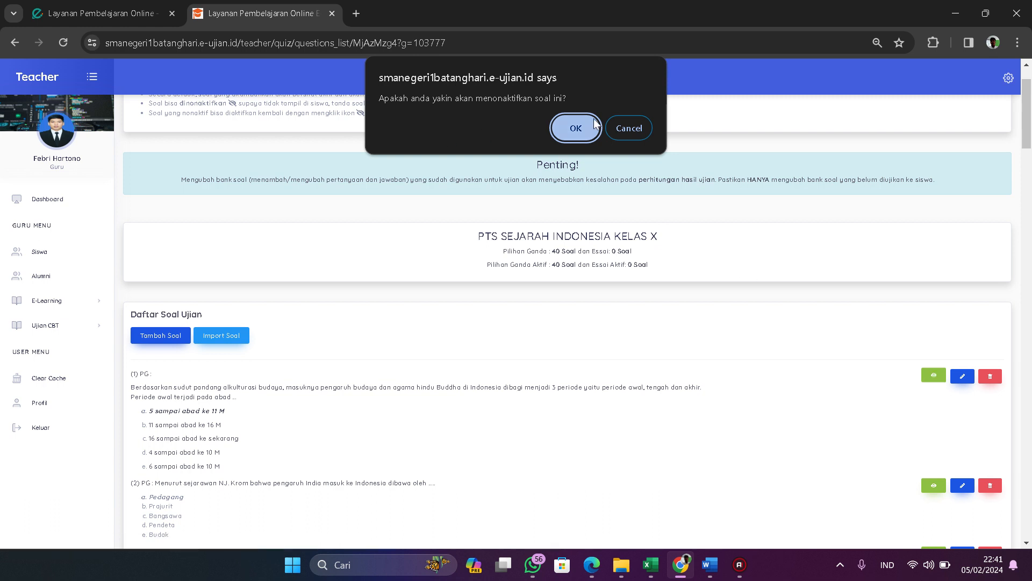
left_click(626, 127)
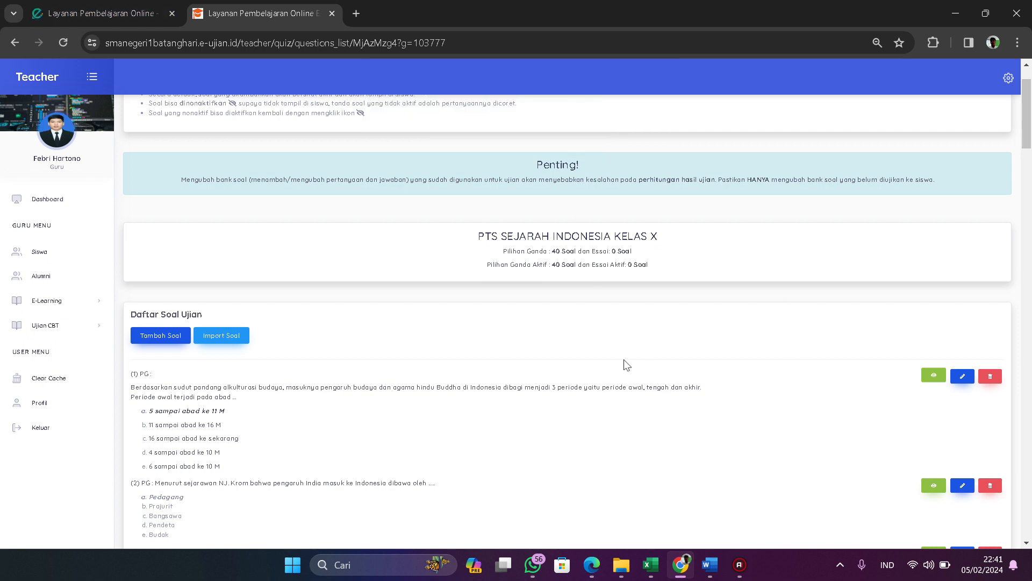
scroll(617, 369, "up", 2)
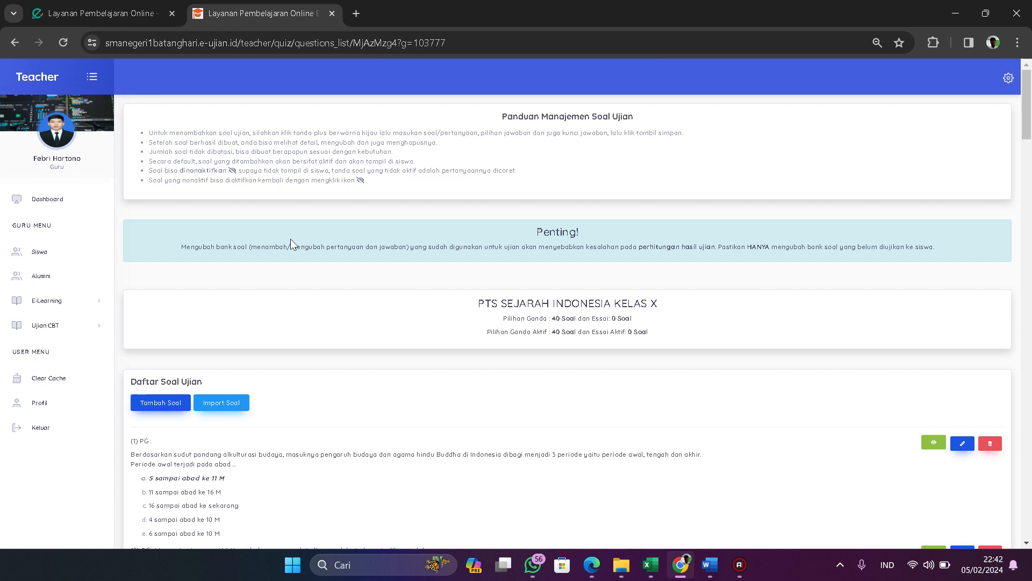
- Choose Soal PTS Sejarah Kelas X.xls from the Unduhan folder as the question import file, and cancel the import
scroll(156, 381, "down", 1)
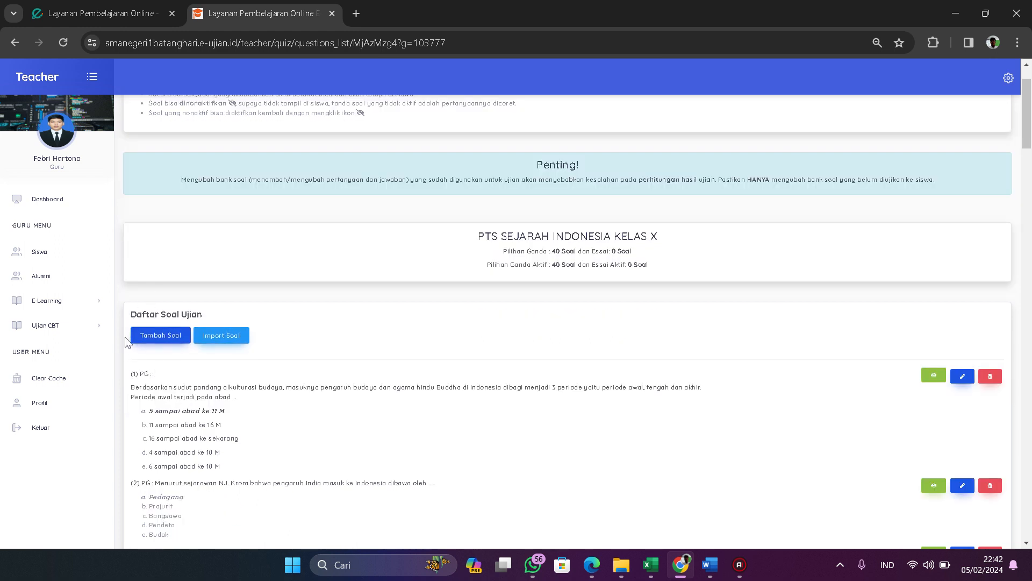
left_click(224, 339)
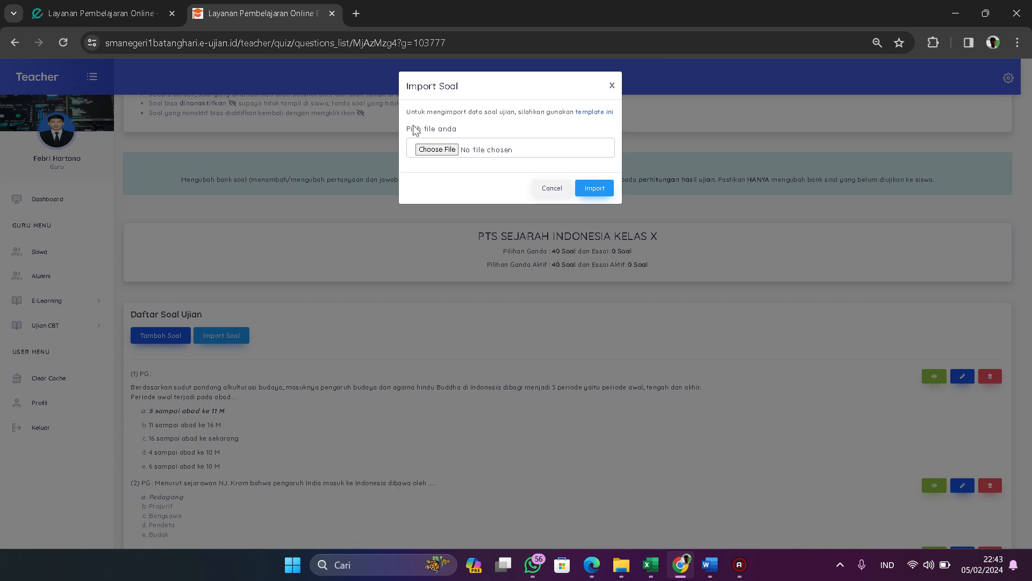
left_click(439, 151)
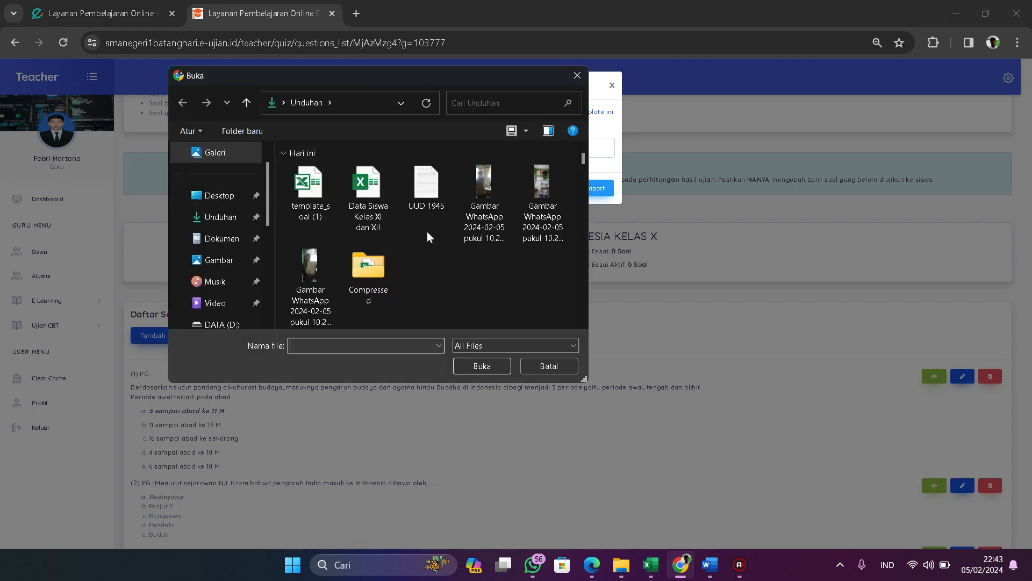
scroll(425, 231, "down", 5)
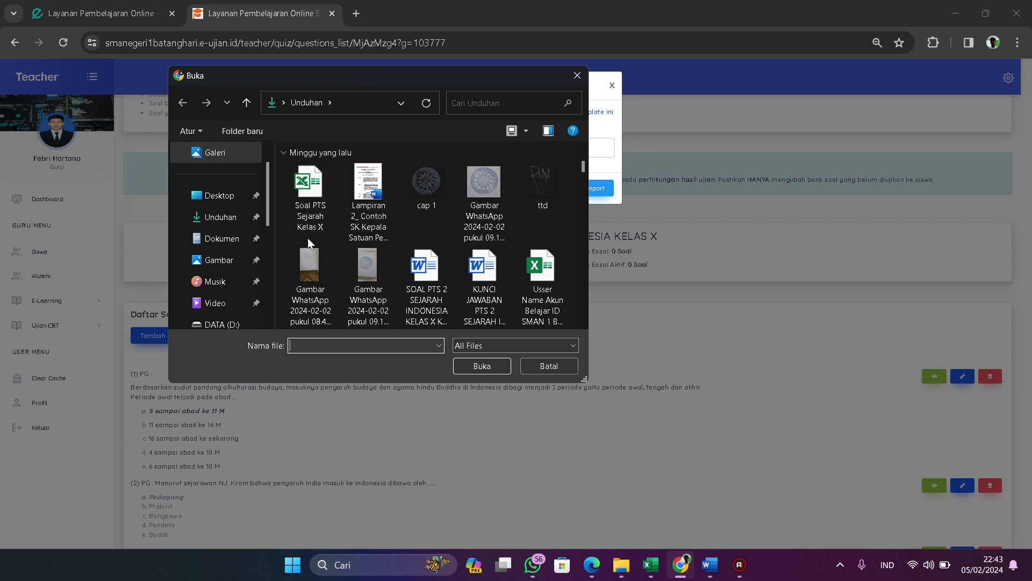
left_click(312, 207)
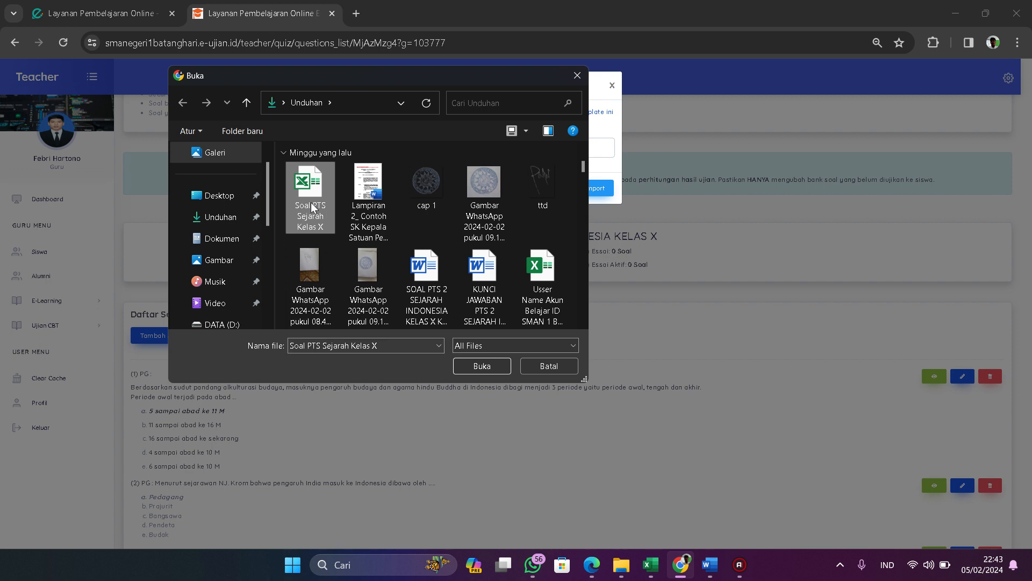
left_click(480, 365)
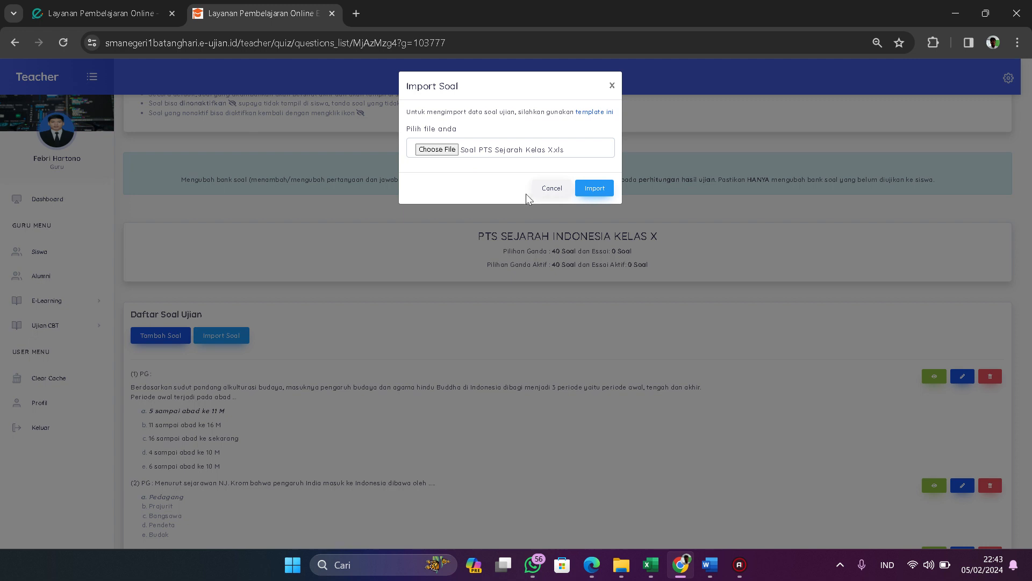
left_click(552, 188)
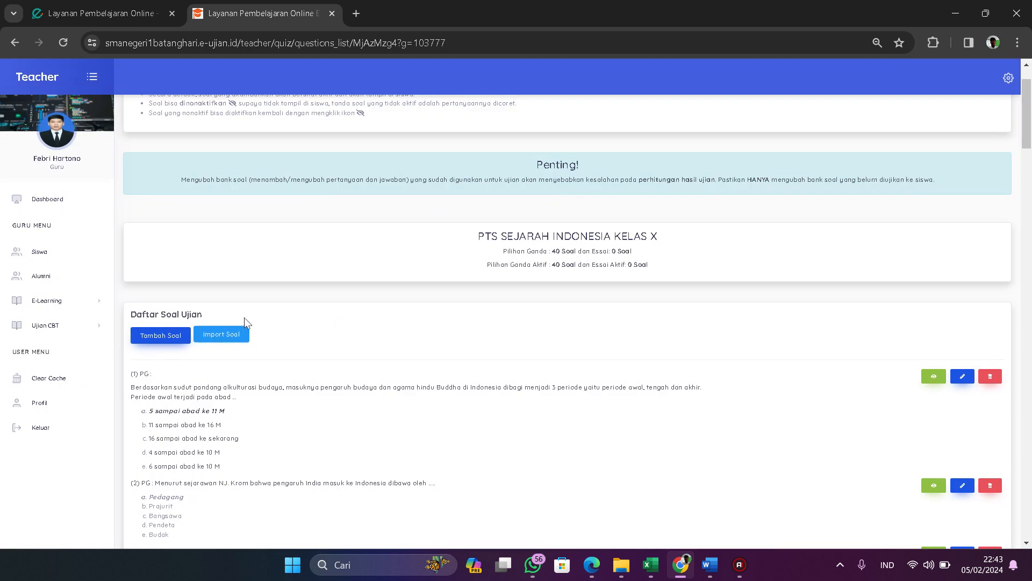
- Review the exam's question list, examining the questions, their answer options and the marked answer keys
scroll(139, 355, "down", 2)
scroll(150, 363, "down", 10)
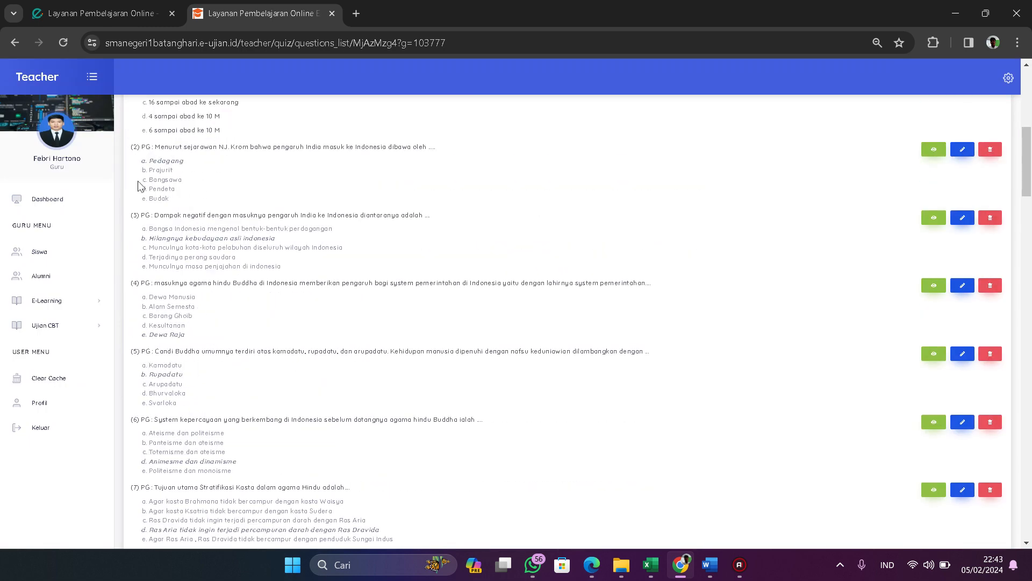
scroll(161, 242, "down", 7)
scroll(202, 287, "down", 20)
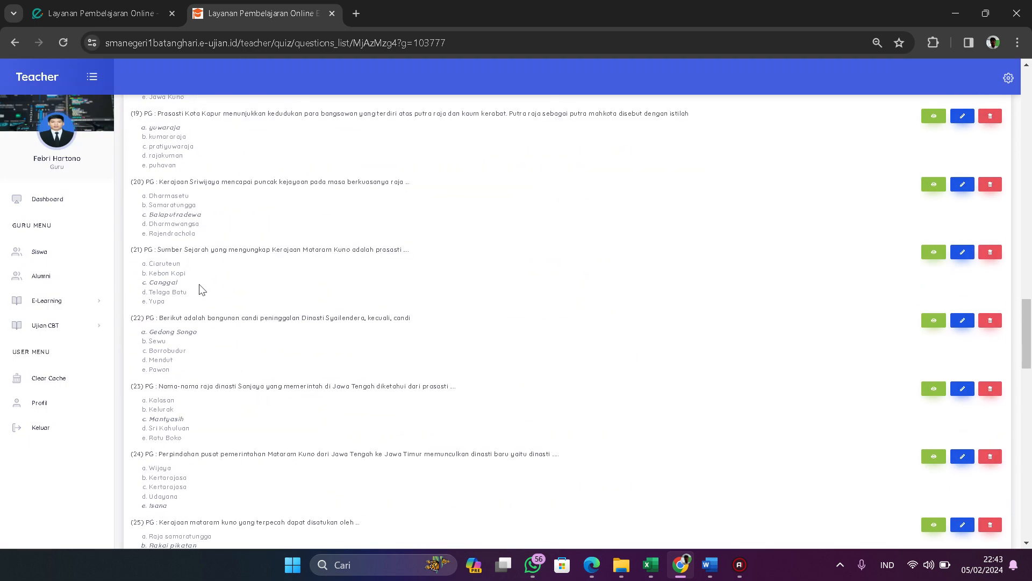
scroll(203, 288, "down", 6)
scroll(242, 301, "up", 10)
scroll(285, 269, "up", 7)
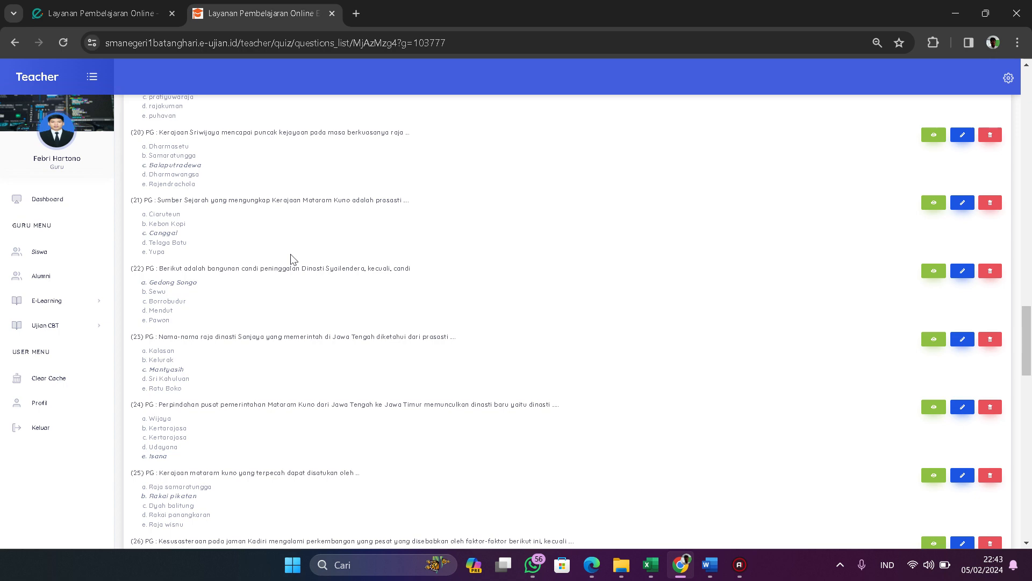
scroll(290, 259, "up", 20)
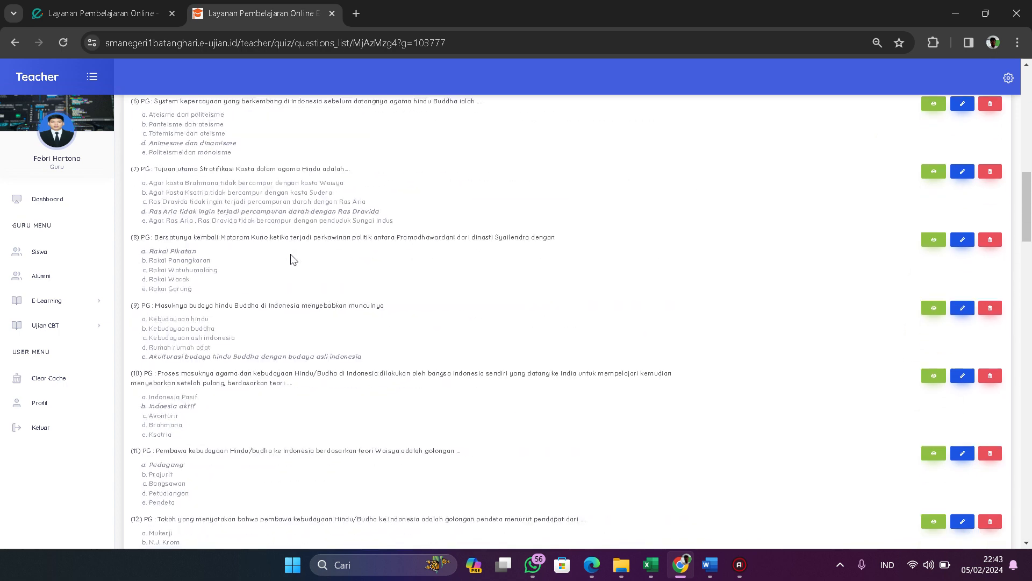
scroll(290, 259, "up", 3)
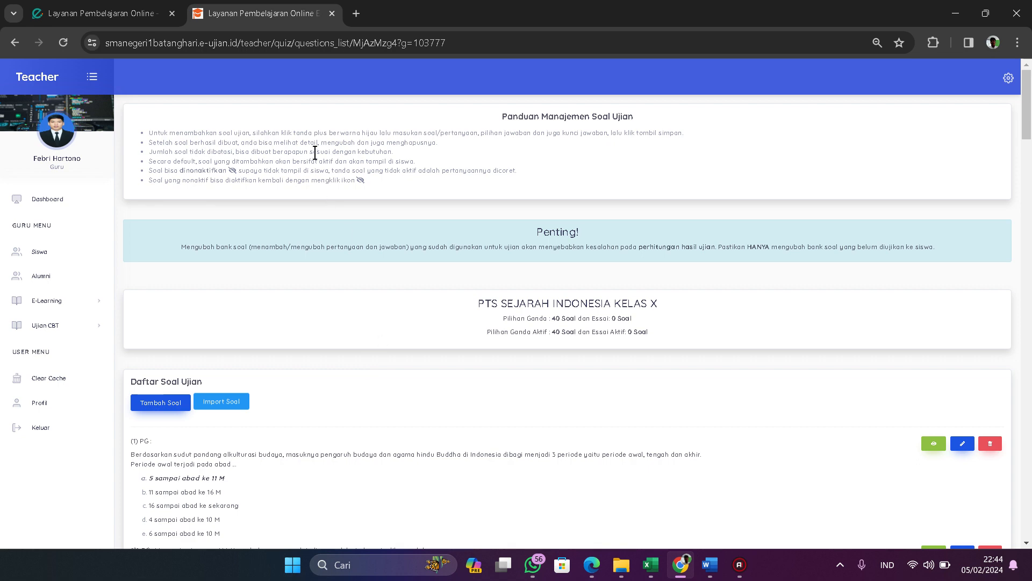
scroll(357, 247, "down", 4)
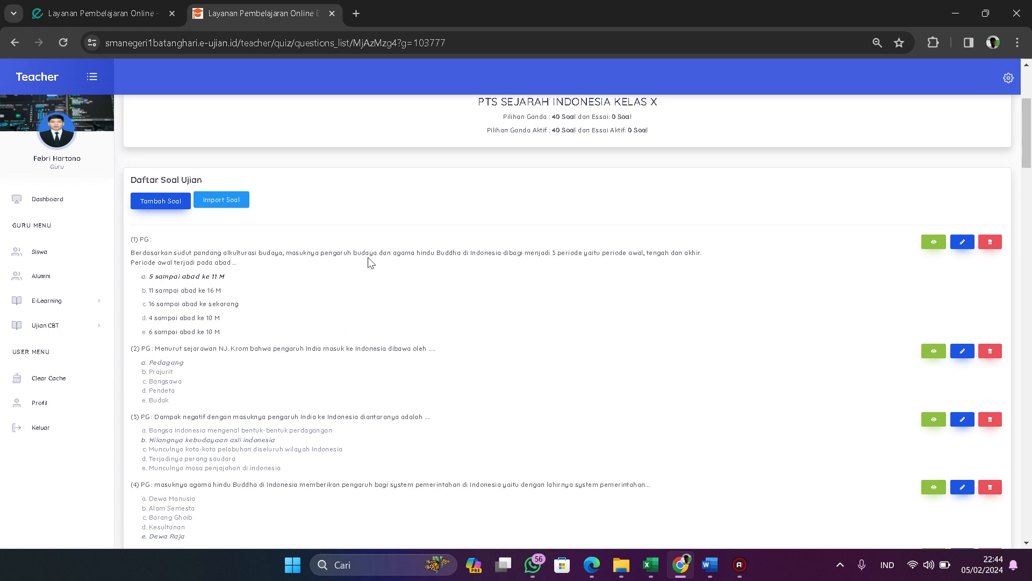
scroll(370, 262, "down", 1)
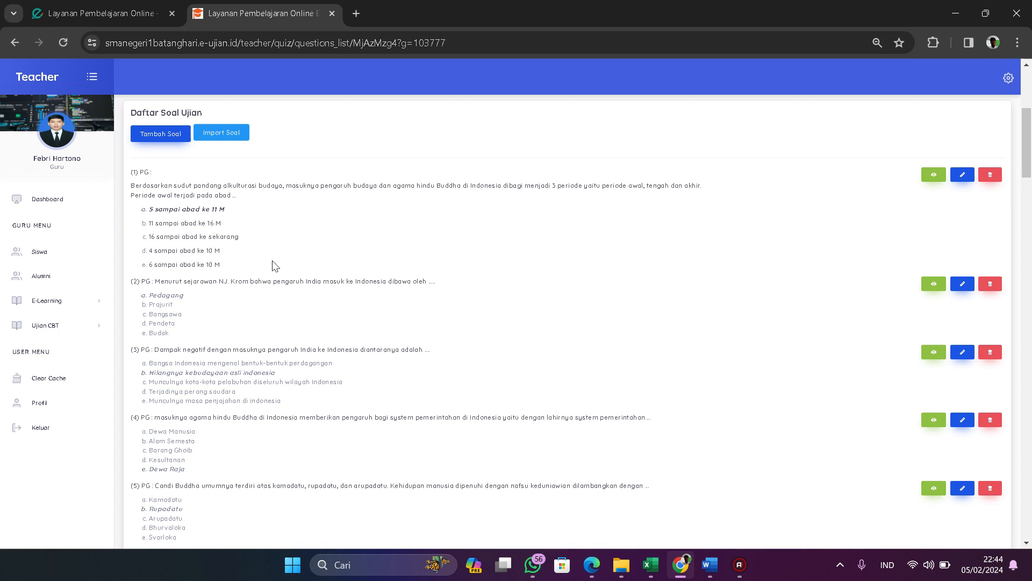
scroll(433, 342, "up", 5)
scroll(435, 343, "down", 3)
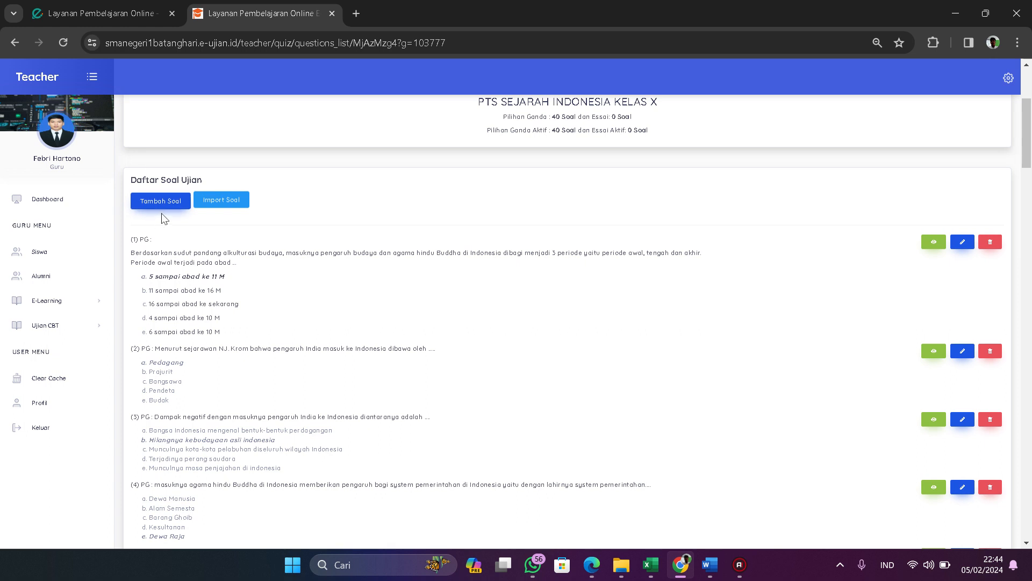
- Create a new question of type PILIHAN GANDA (1 Jawaban) / ESSAY and look over its blank form down to the answer key
left_click(156, 200)
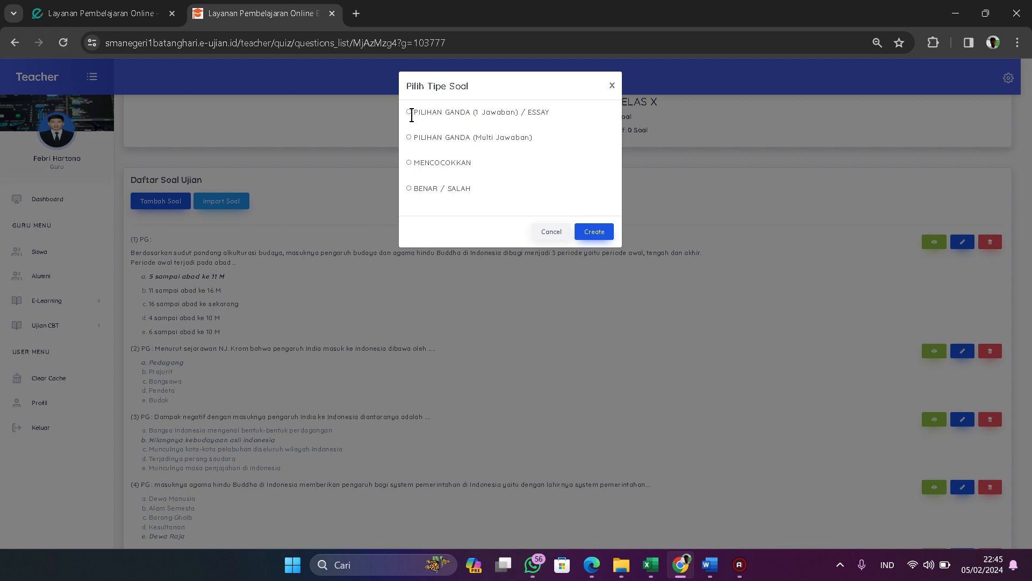
left_click(595, 233)
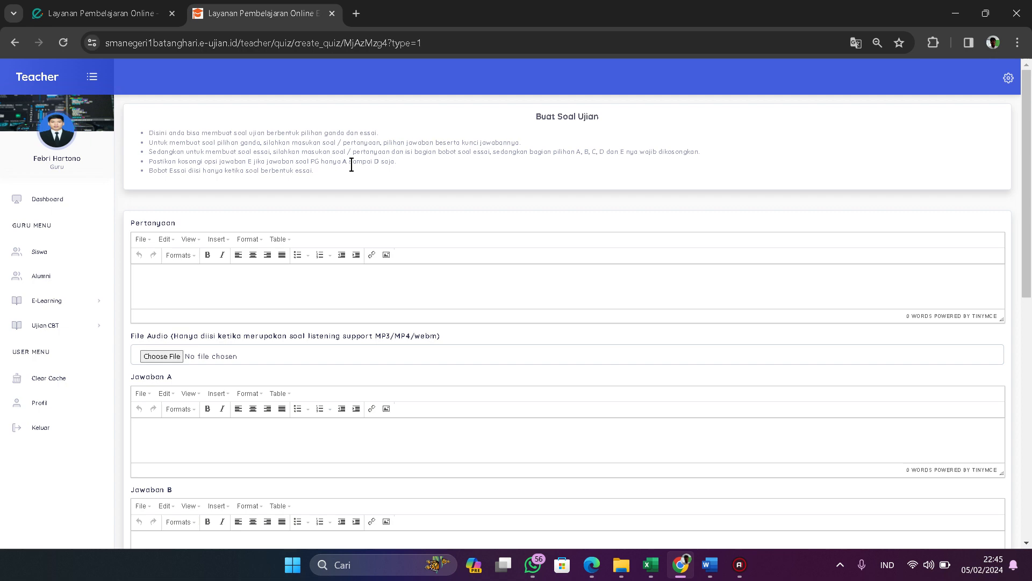
scroll(166, 428, "down", 9)
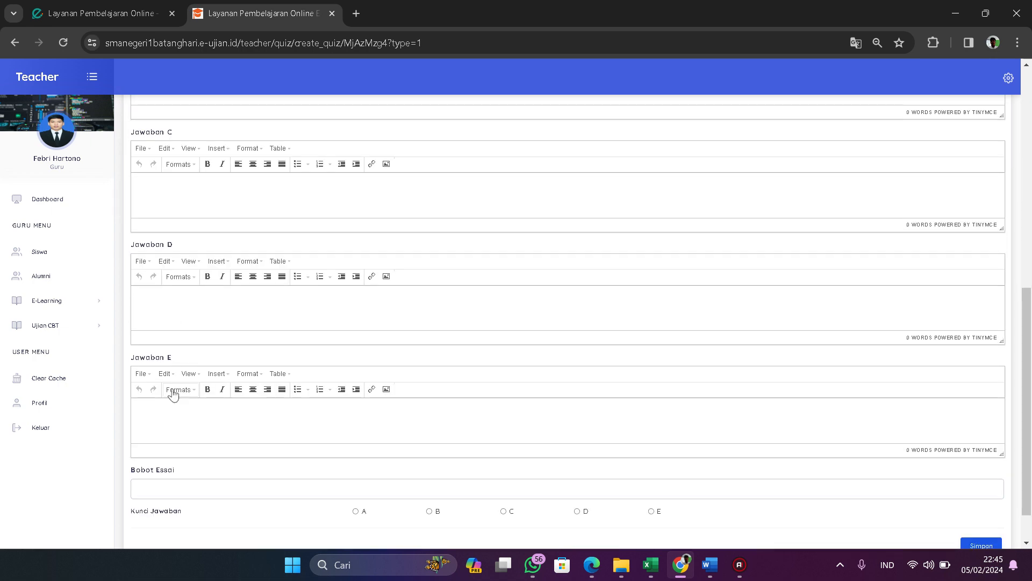
- Review the new question form's instructions, the Bobot Essai field and the Pertanyaan editor's options
scroll(171, 408, "up", 8)
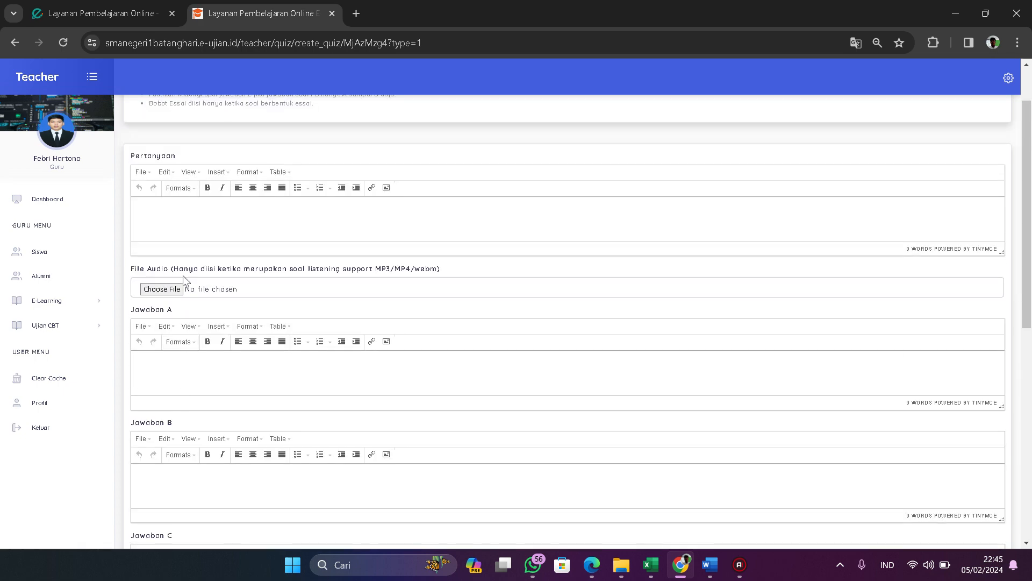
scroll(177, 284, "up", 2)
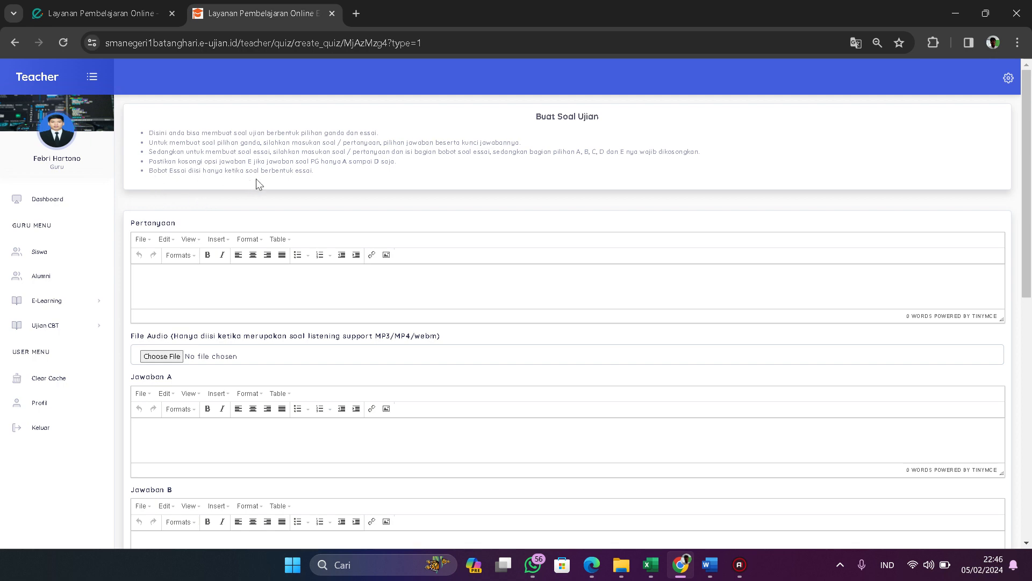
scroll(288, 274, "down", 10)
left_click(188, 445)
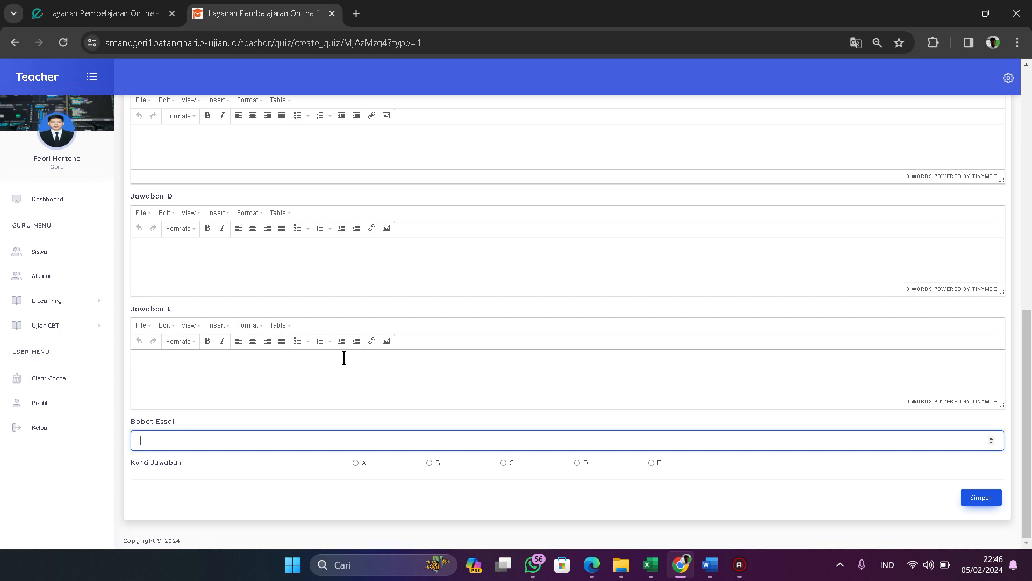
scroll(344, 358, "up", 10)
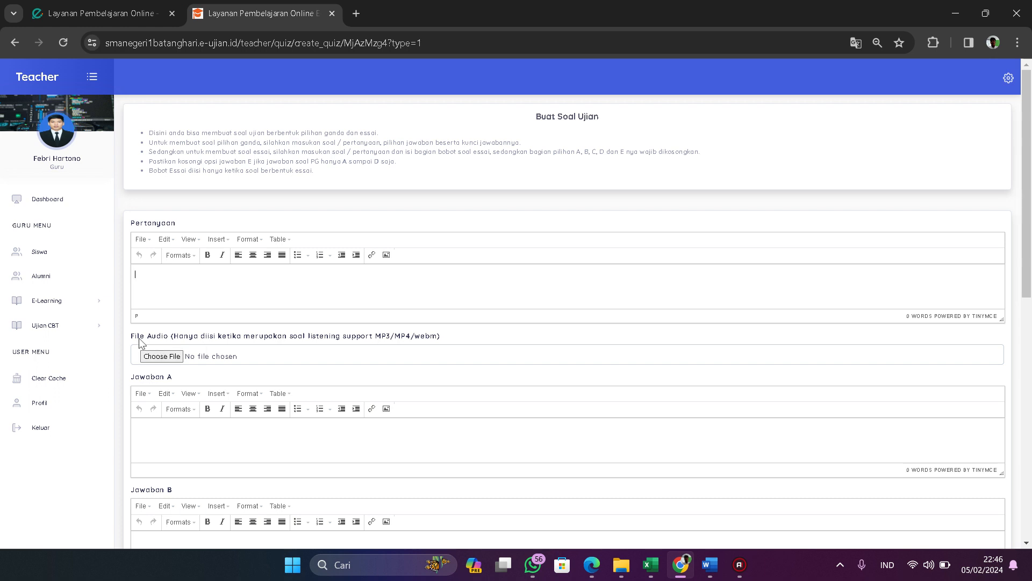
left_click(218, 241)
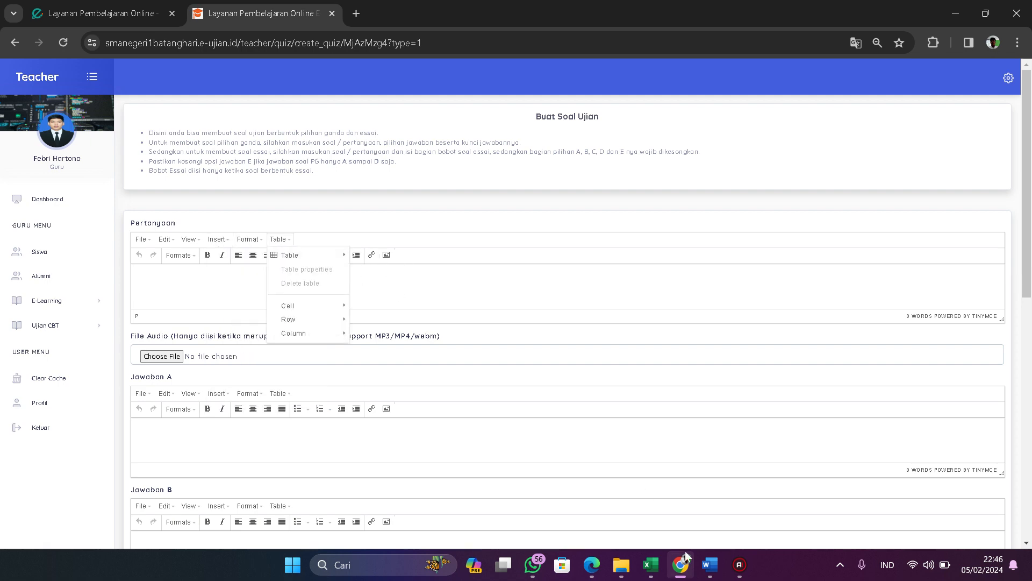
- Switch to the Word document 4. SOAL LUS MTK WAJIB IPA SMA 2021
mouse_move(709, 564)
left_click(747, 483)
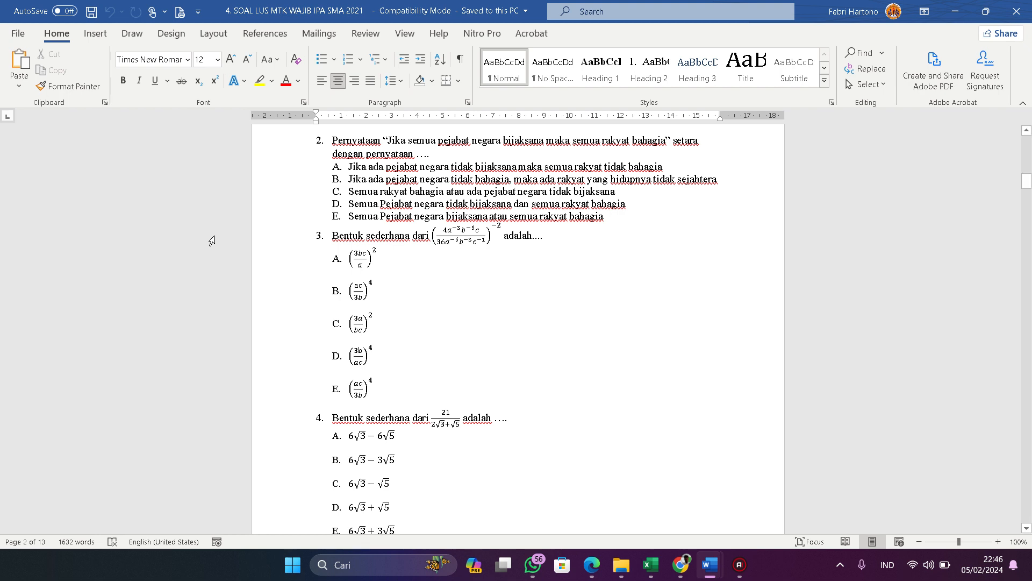
- Try to capture the text of question 3 in the Word document with Lightshot
left_click(846, 564)
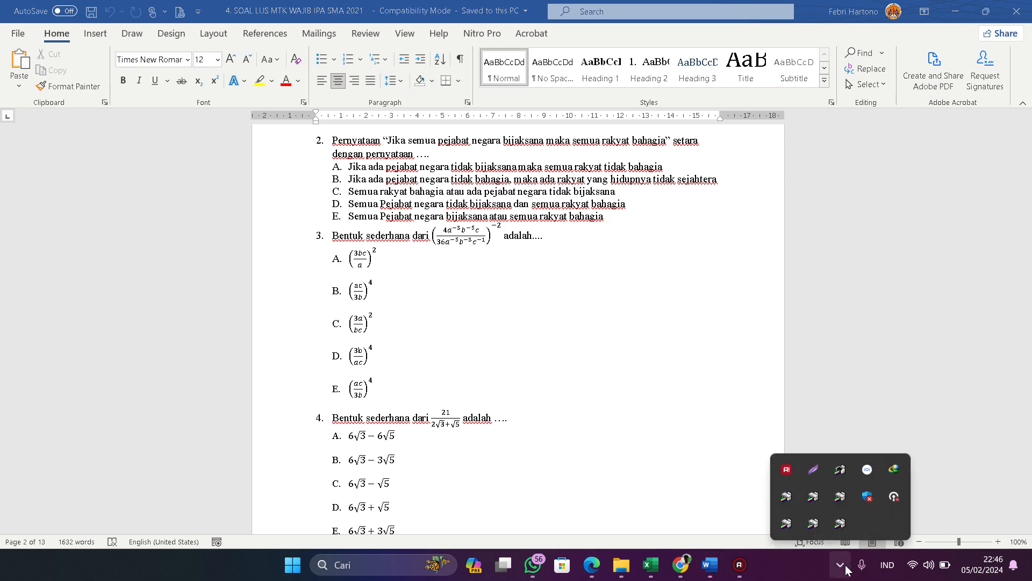
left_click(813, 476)
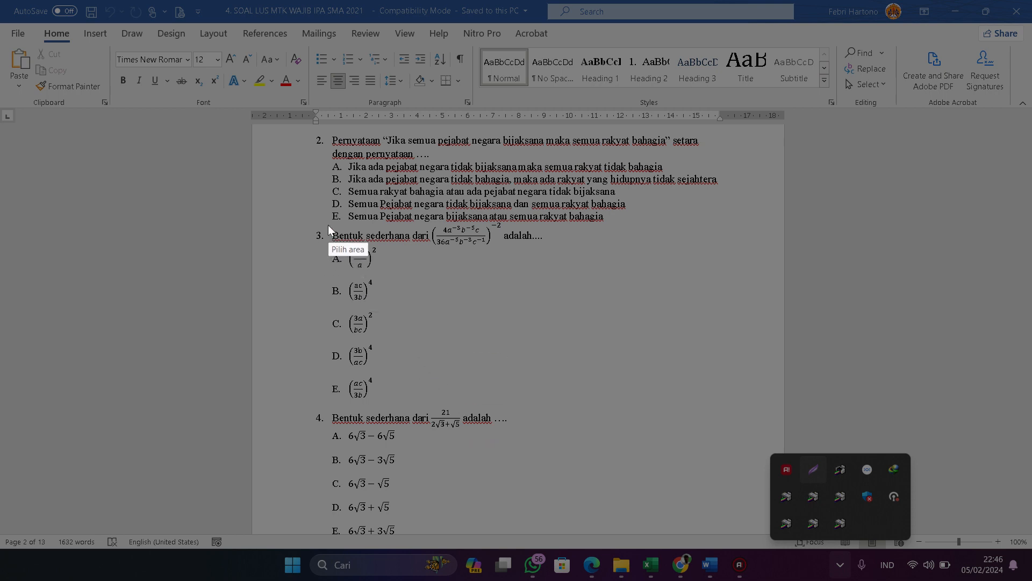
left_click_drag(326, 222, 556, 247)
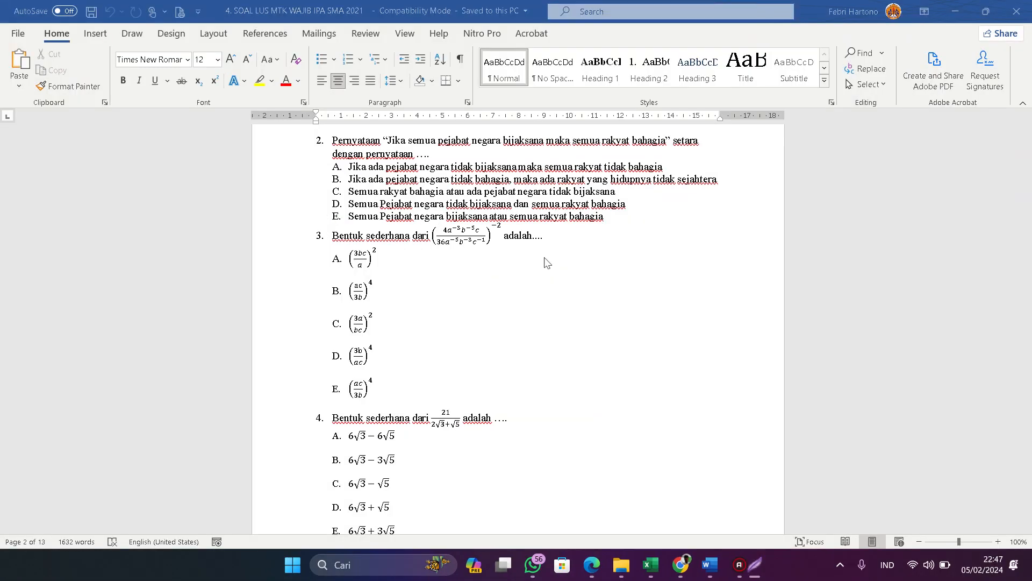
left_click(544, 256)
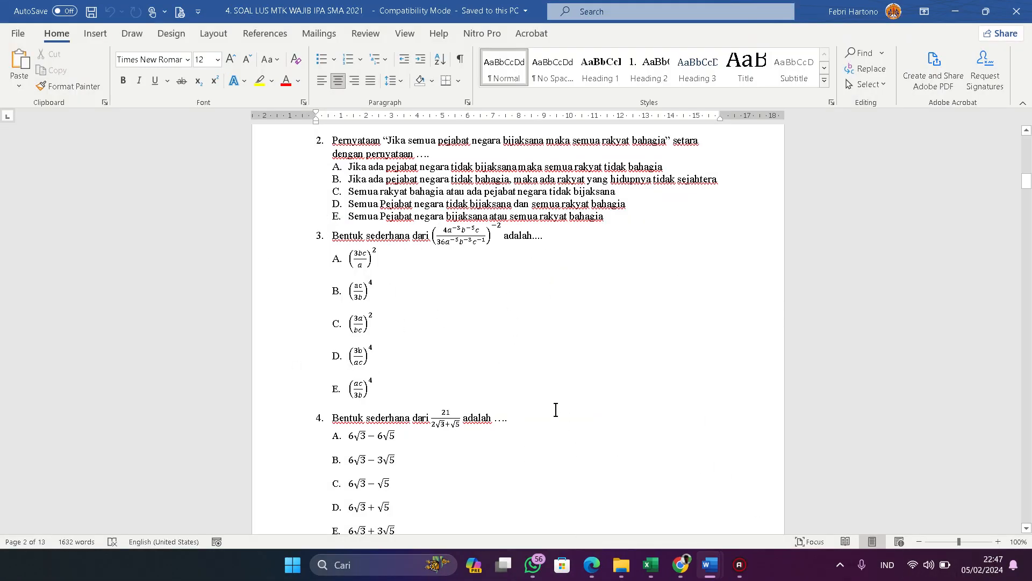
- Capture question 3's text and formula, from "Bentuk sederhana dari" to "adalah", with Lightshot and copy the image to the clipboard
left_click(834, 571)
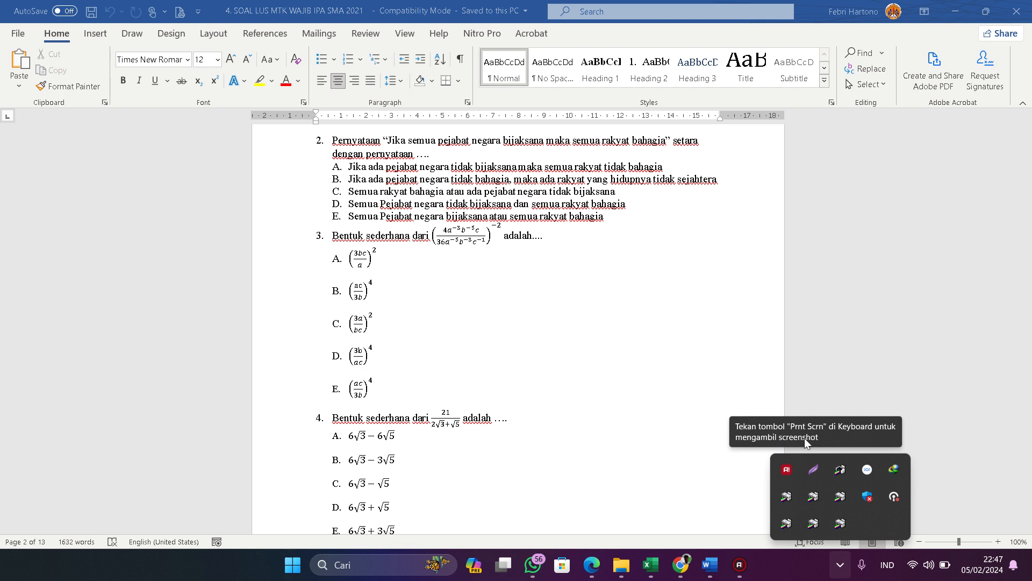
left_click(812, 477)
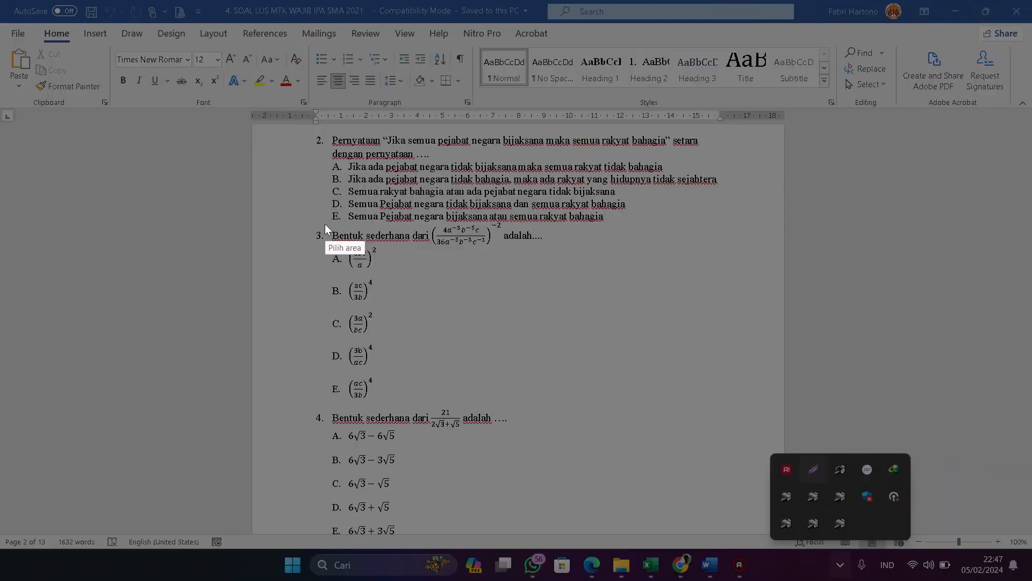
mouse_move(324, 222)
left_mouse_down()
mouse_move(371, 243)
mouse_move(533, 251)
left_mouse_up()
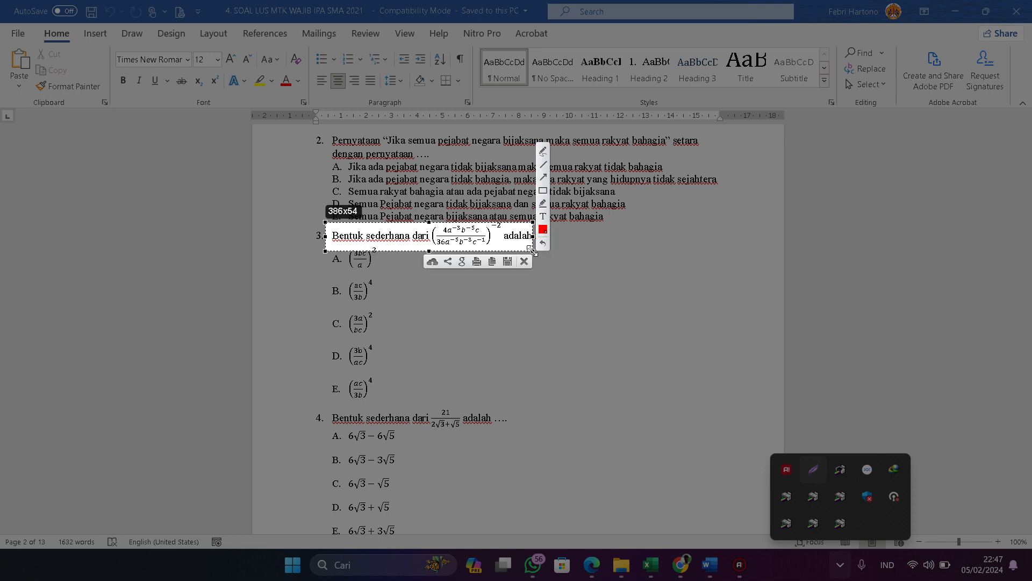
left_click(492, 263)
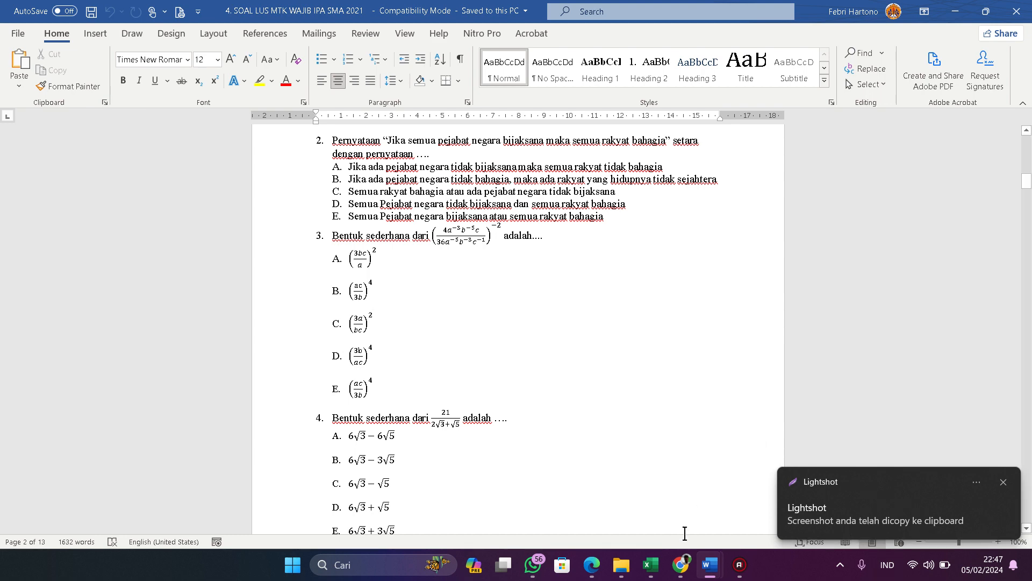
- Return to the question form in Chrome and paste the captured question image into the Pertanyaan field
left_click(682, 567)
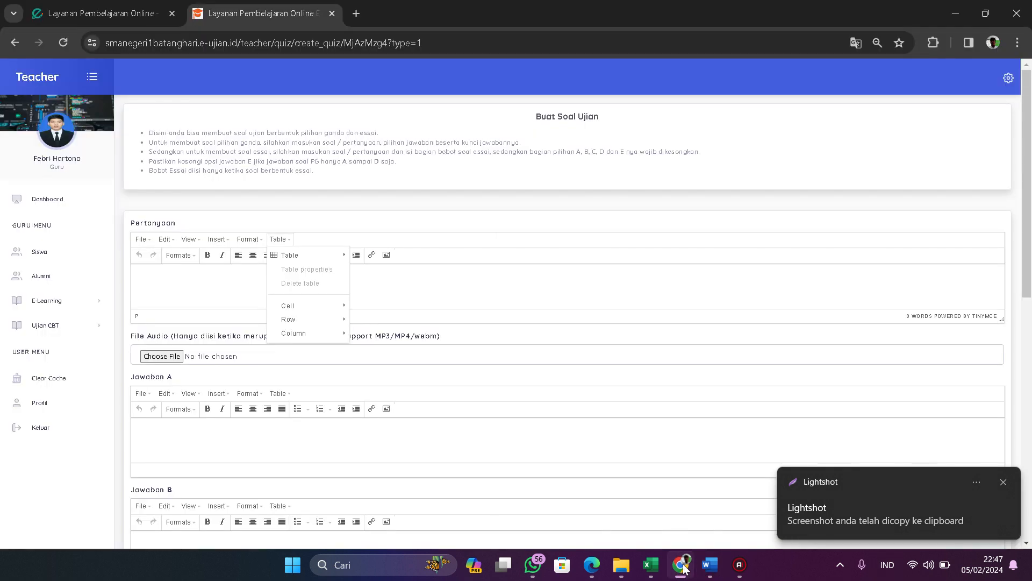
left_click(154, 273)
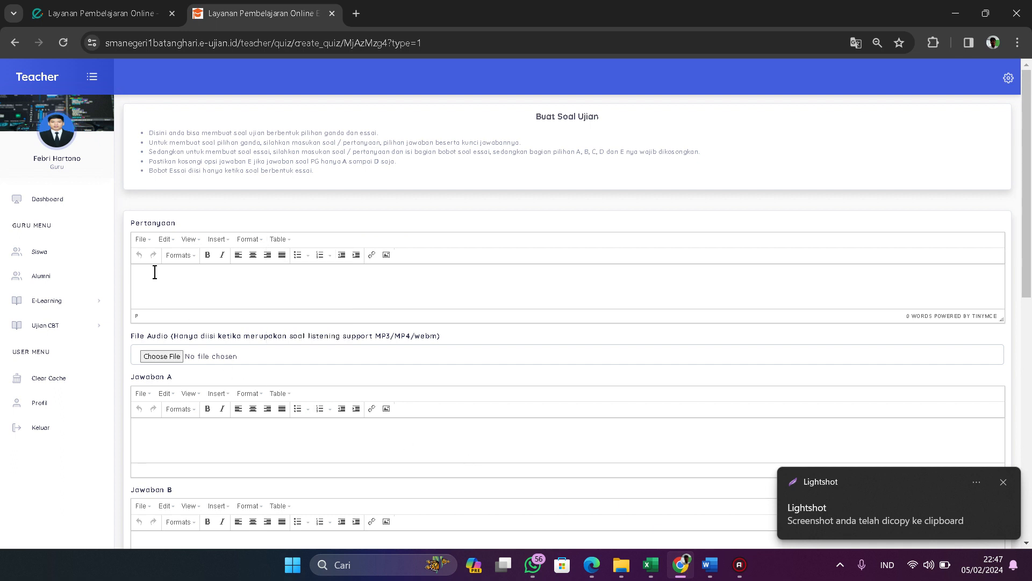
right_click(151, 276)
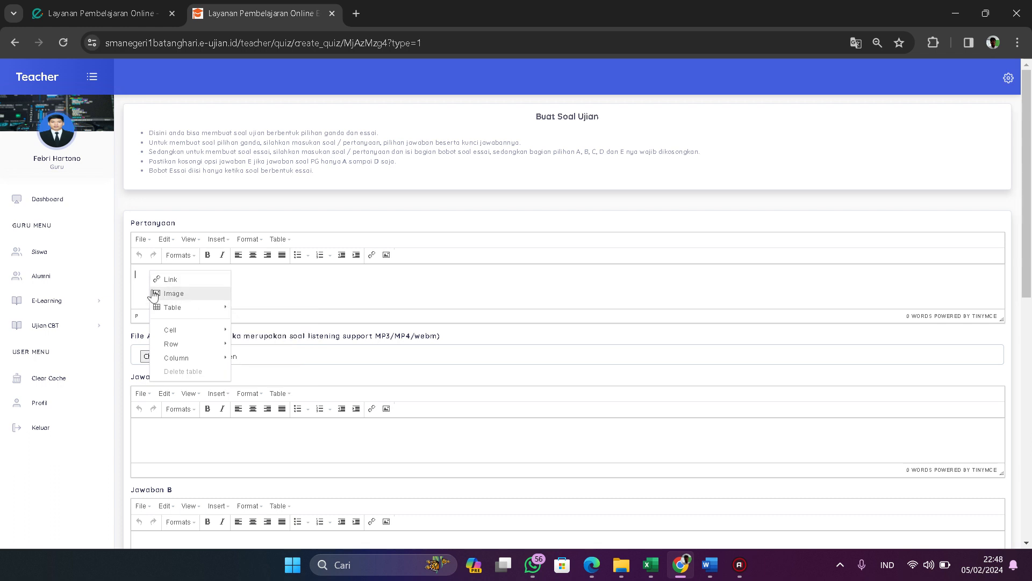
left_click(142, 240)
left_click(236, 272)
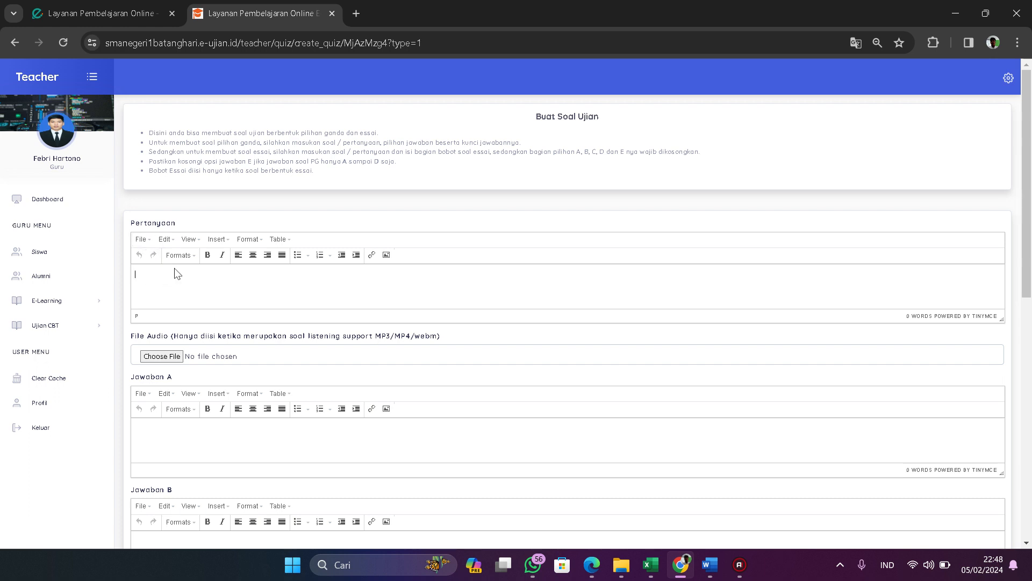
key("ctrl+v")
left_click(179, 296)
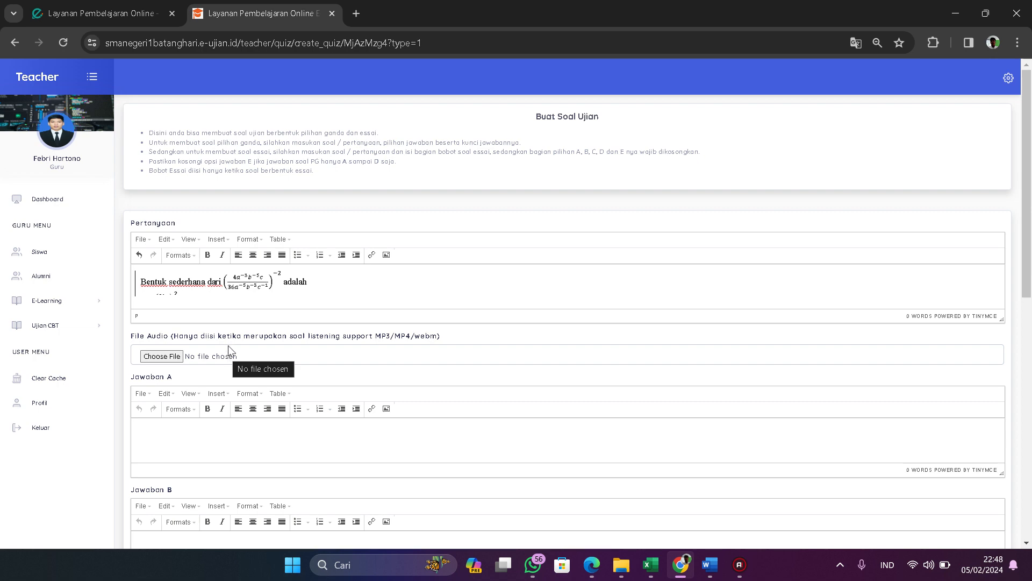
- Switch to the SOAL LUS MTK WAJIB IPA document in Word and copy a Lightshot capture of question 3's option A formula
left_click(204, 443)
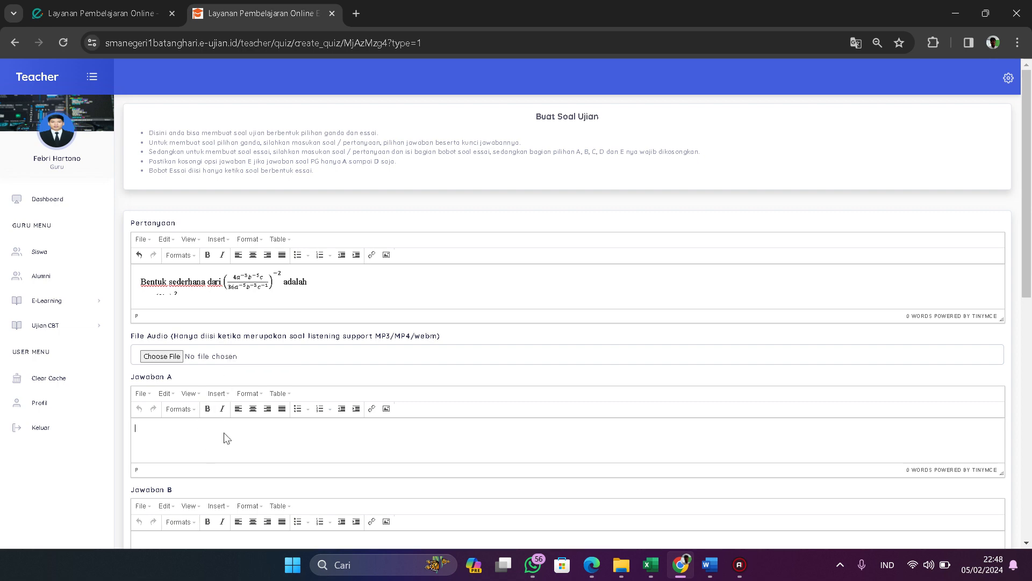
mouse_move(713, 575)
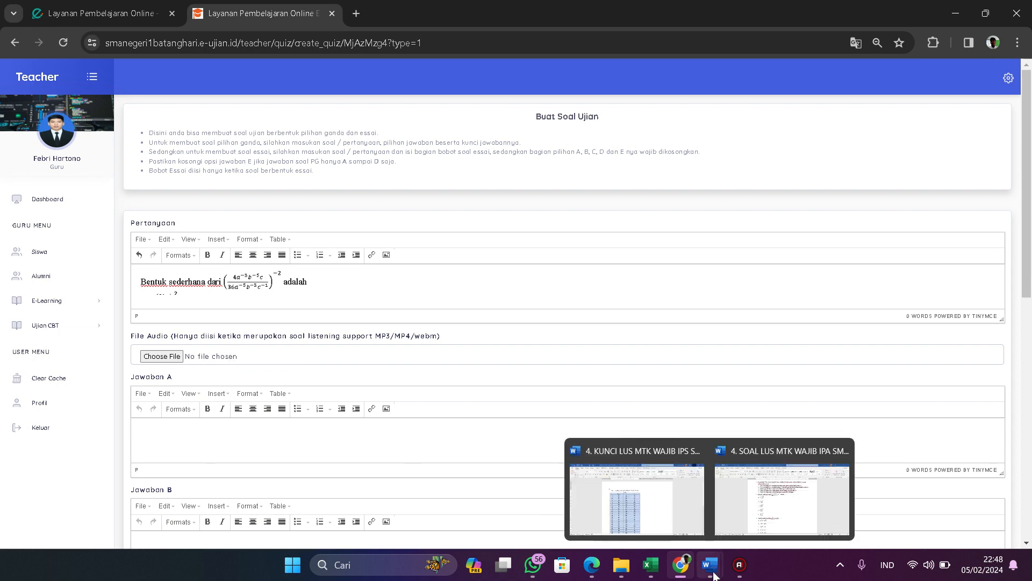
left_click(739, 499)
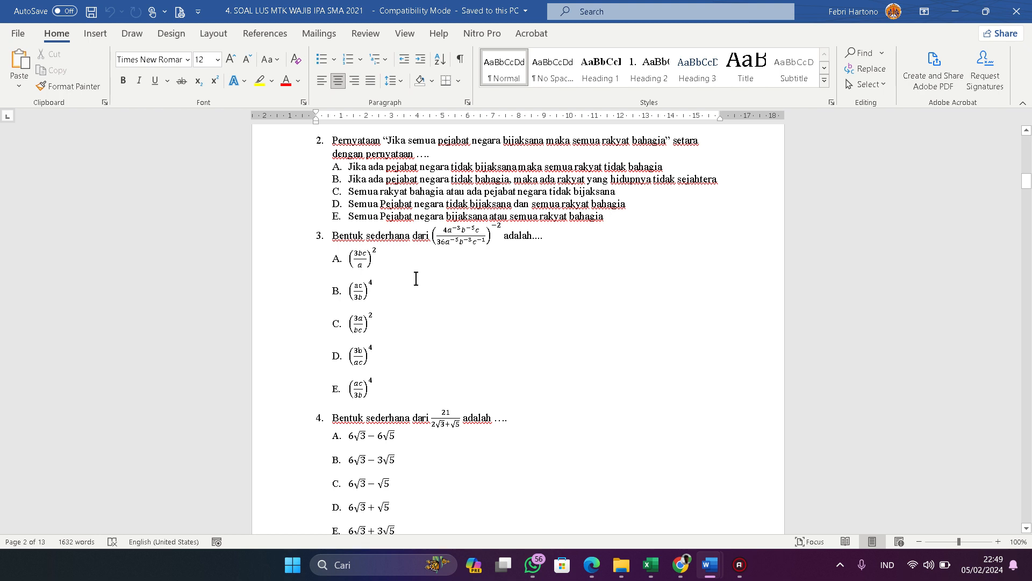
left_click(840, 564)
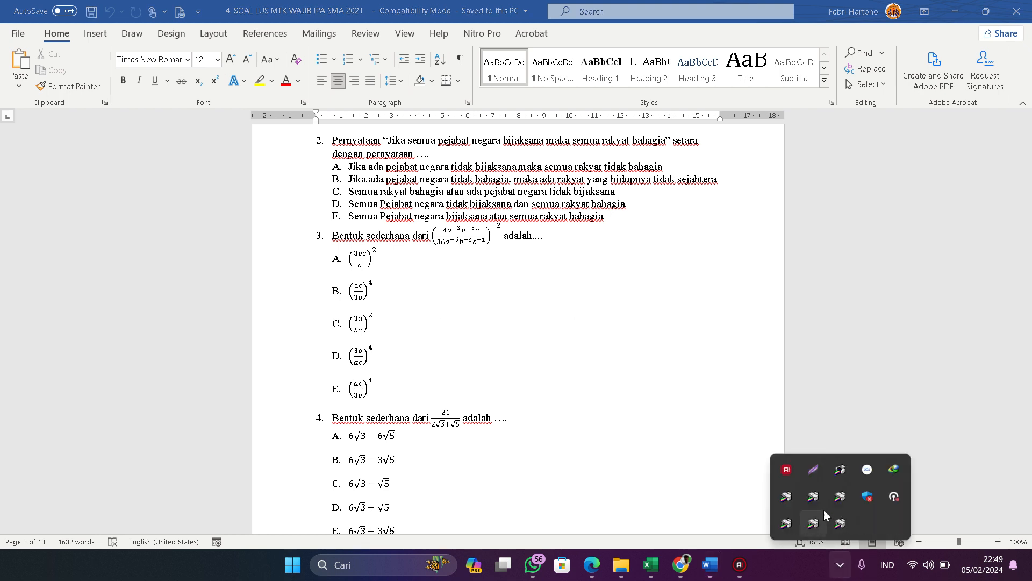
left_click(815, 471)
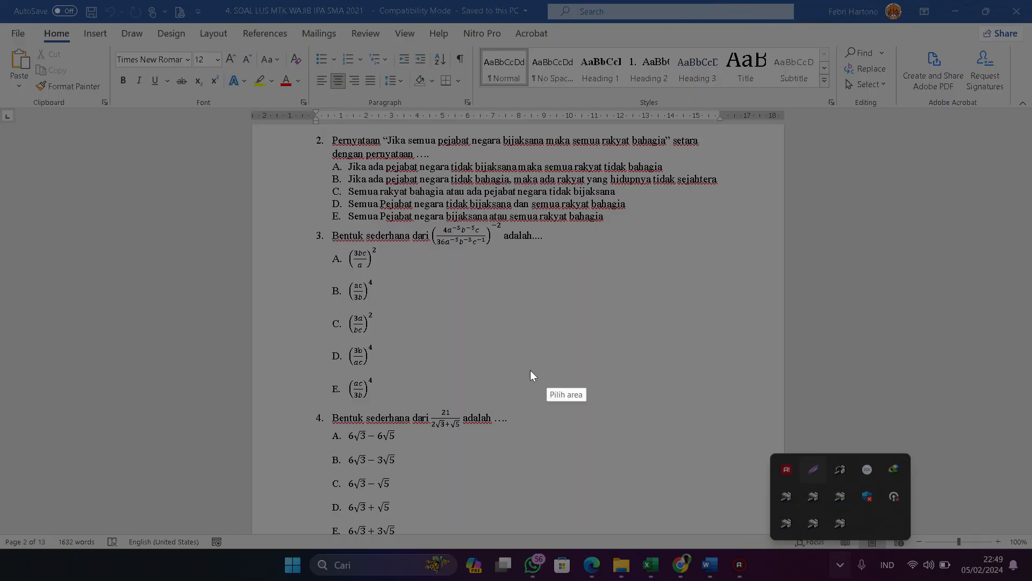
mouse_move(343, 244)
left_mouse_down()
mouse_move(389, 280)
mouse_move(383, 273)
left_mouse_up()
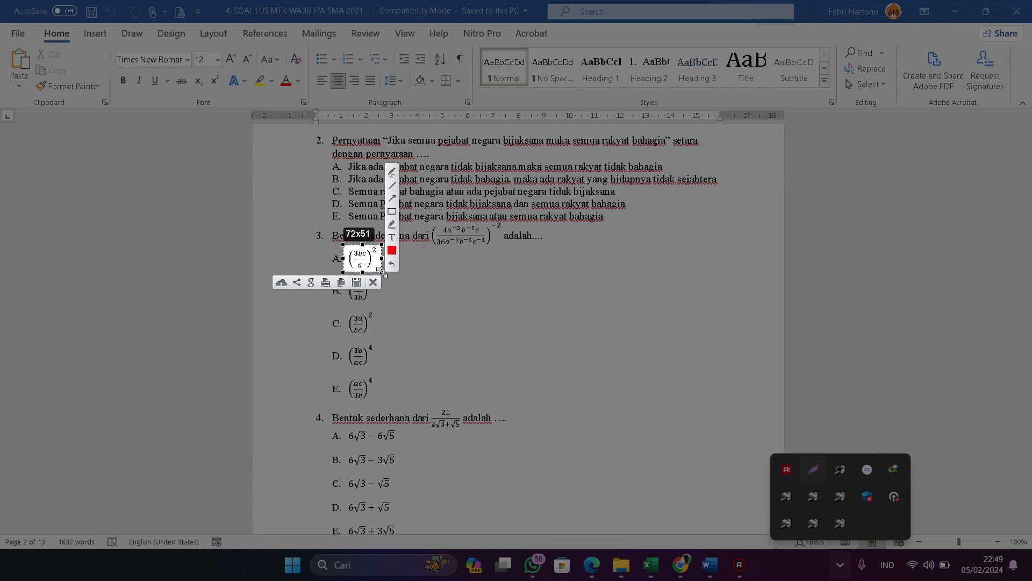
left_click(341, 282)
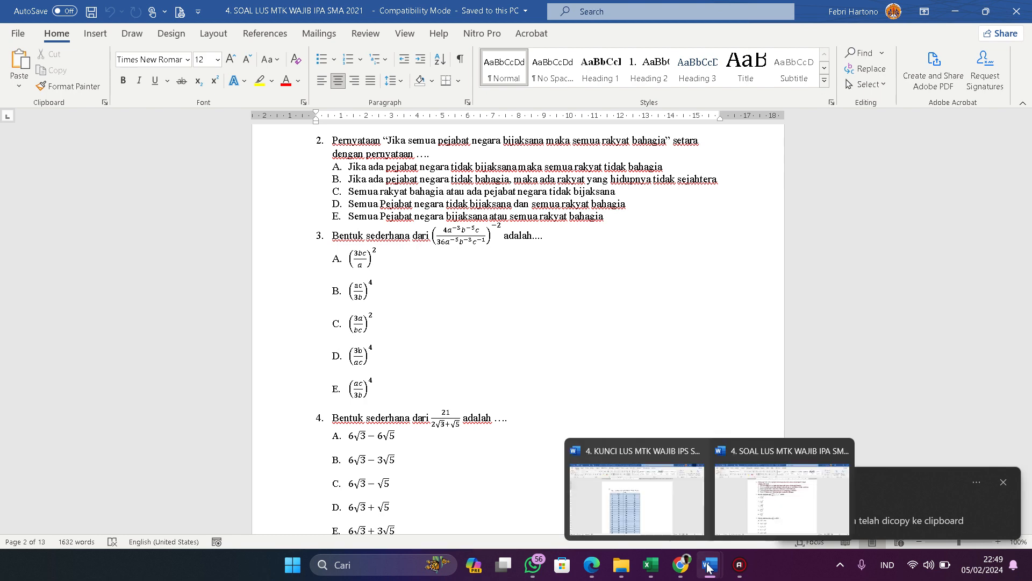
- Return to the question form in Chrome and paste the captured option A formula into the Jawaban A field
mouse_move(685, 573)
left_click(670, 510)
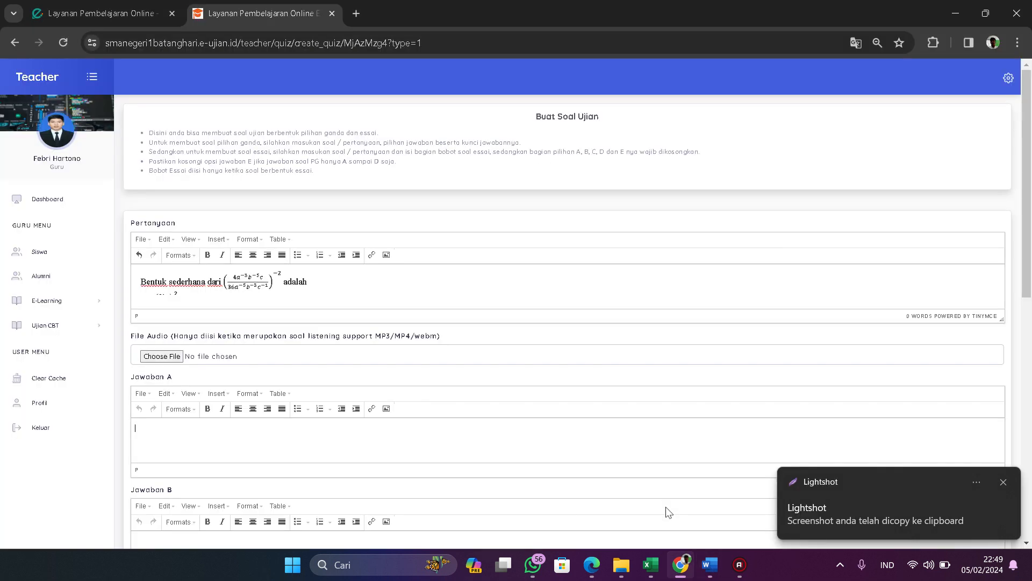
left_click(260, 448)
key("ctrl+v")
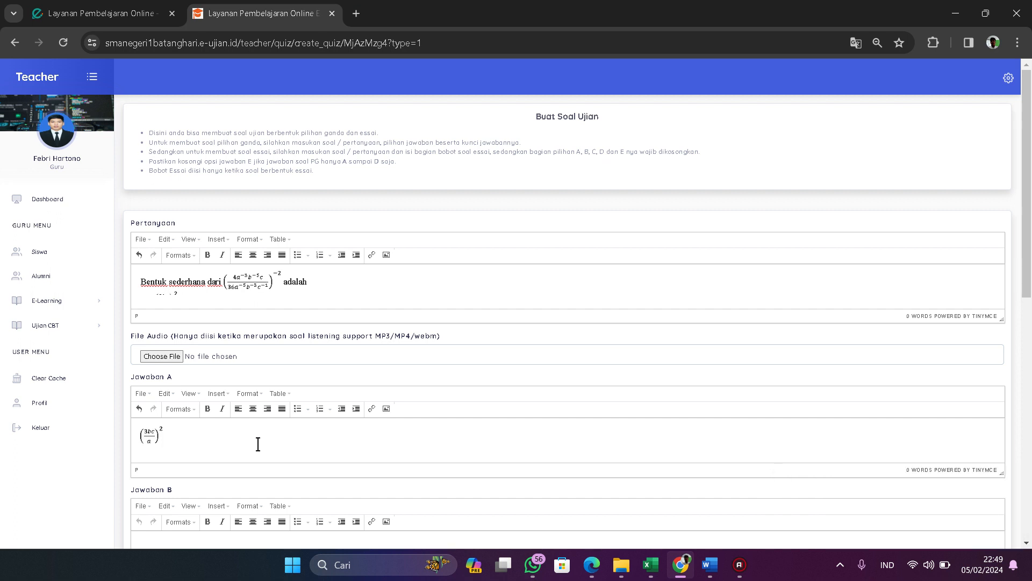
- Look over the question form from Pertanyaan through the remaining answer fields to Bobot Essai and Kunci Jawaban
scroll(235, 423, "down", 3)
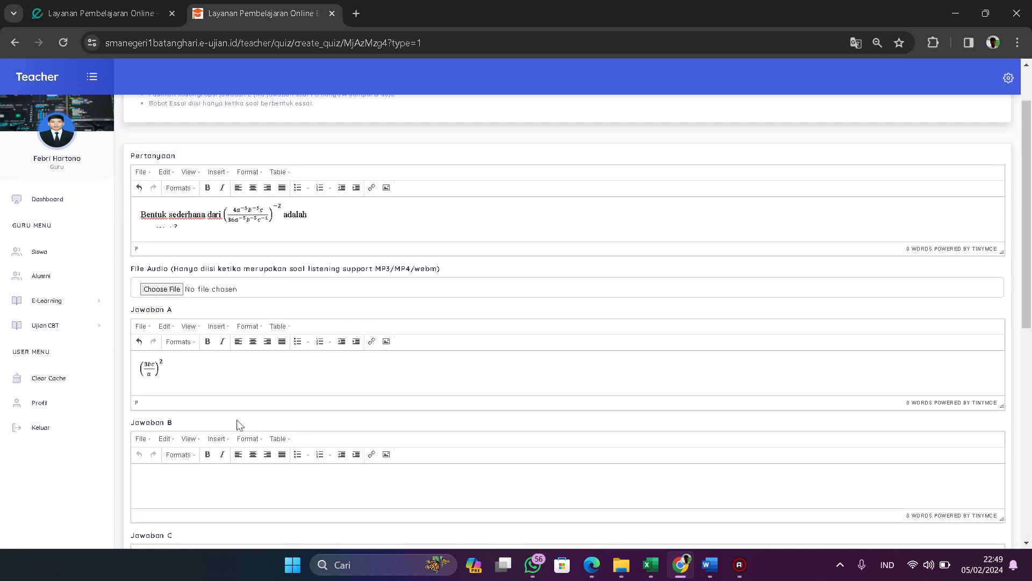
scroll(175, 395, "down", 3)
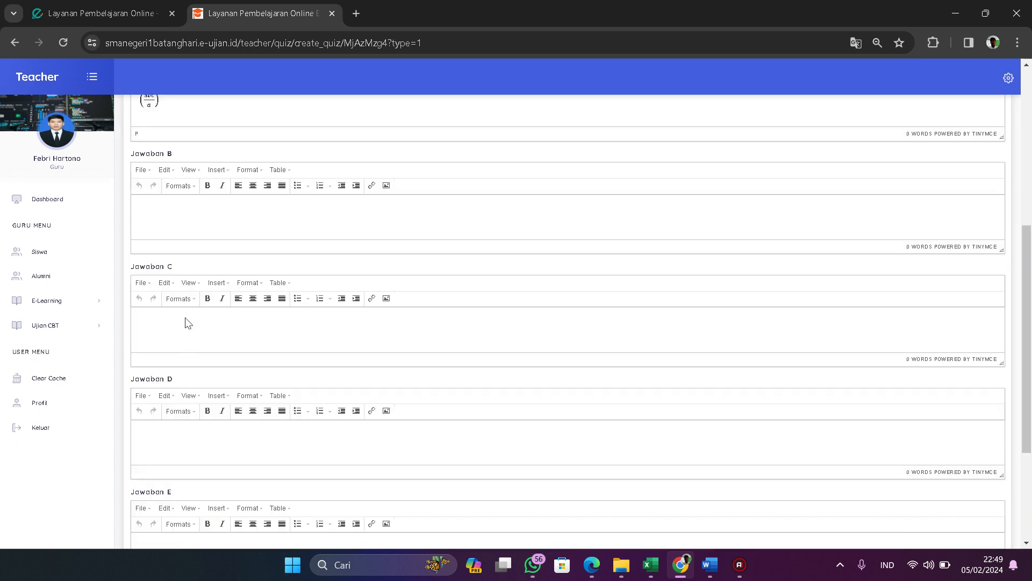
scroll(180, 246, "down", 3)
left_click(183, 373)
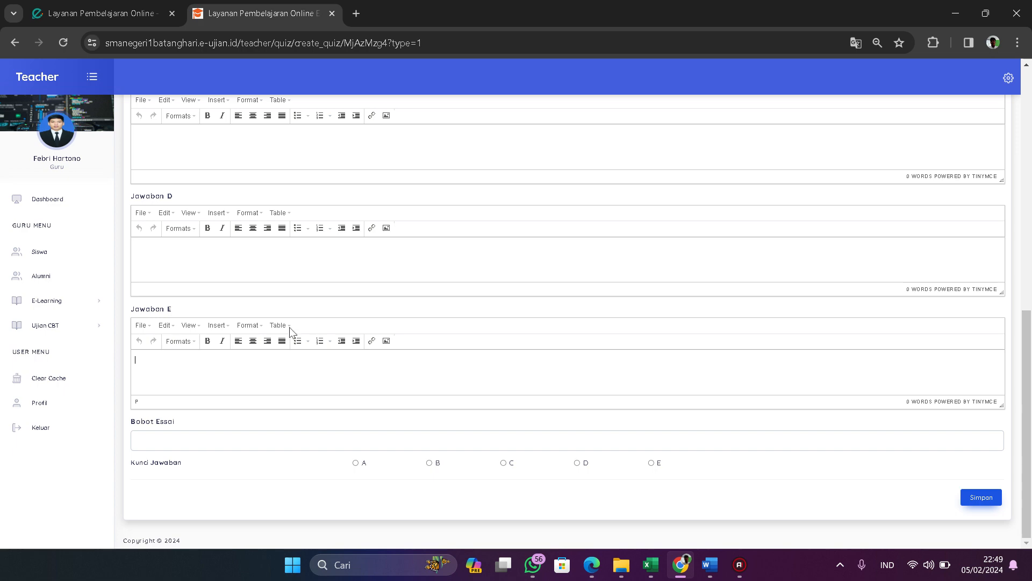
scroll(213, 259, "up", 4)
scroll(214, 260, "up", 3)
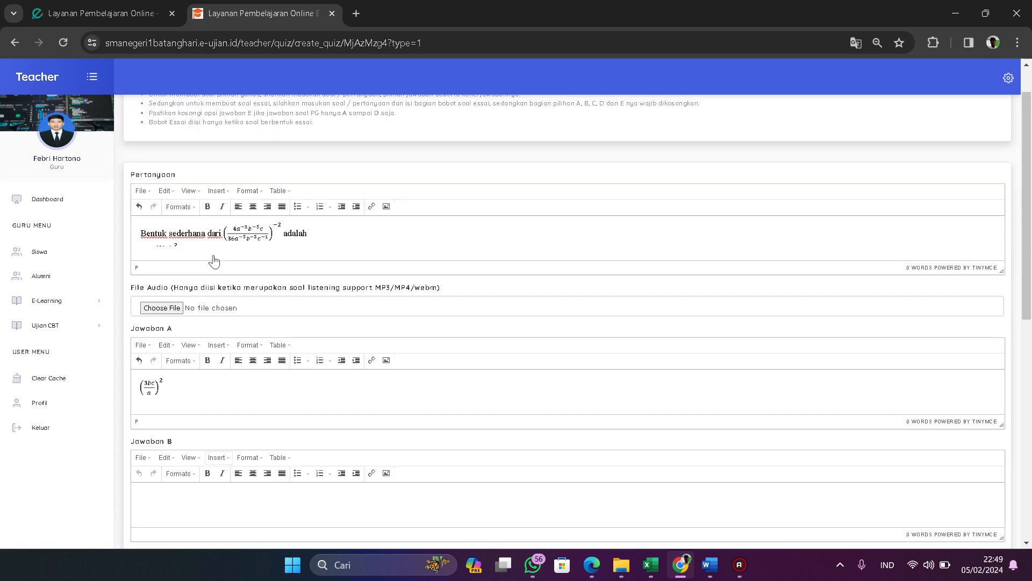
scroll(260, 281, "down", 9)
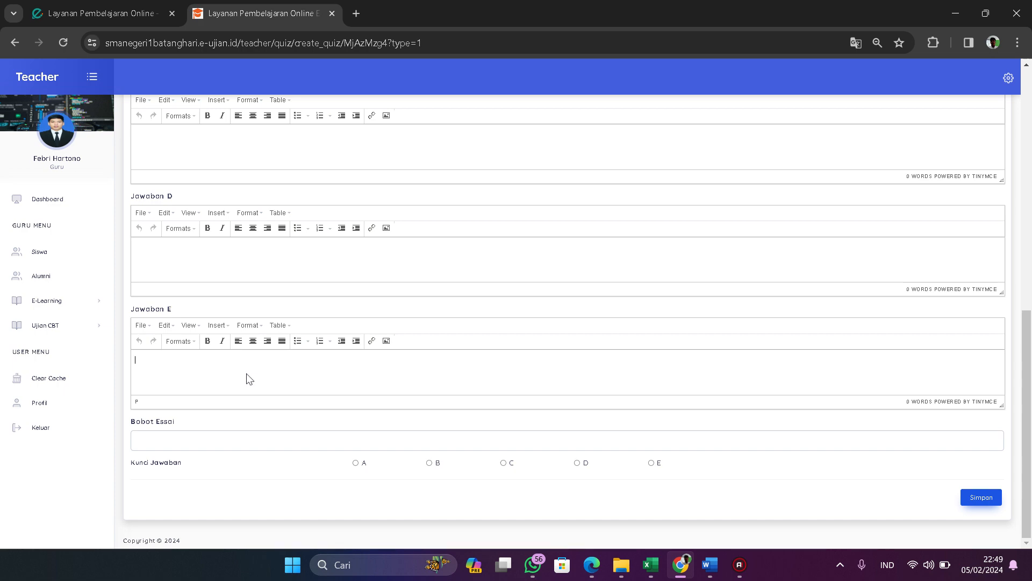
scroll(250, 379, "up", 9)
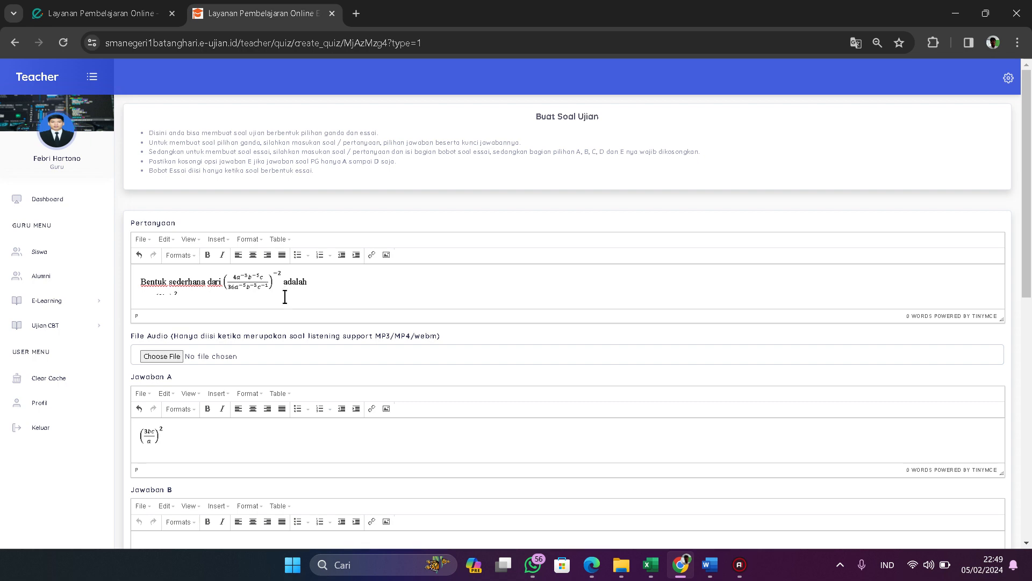
scroll(270, 366, "down", 10)
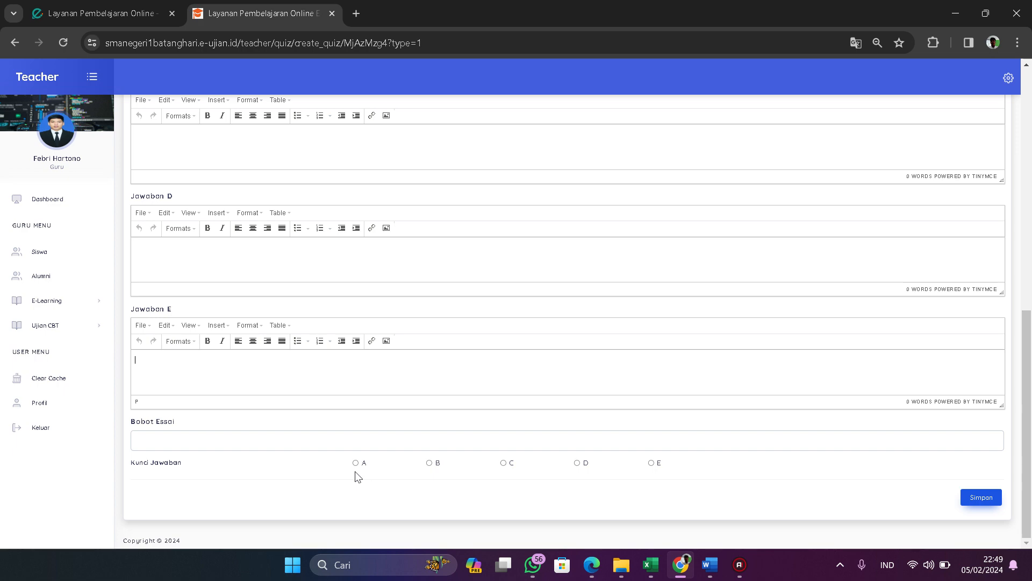
- Check question 3's answer in the KUNCI LUS MTK WAJIB IPS document in Word, and set Kunci Jawaban to A in the Chrome question form
mouse_move(717, 569)
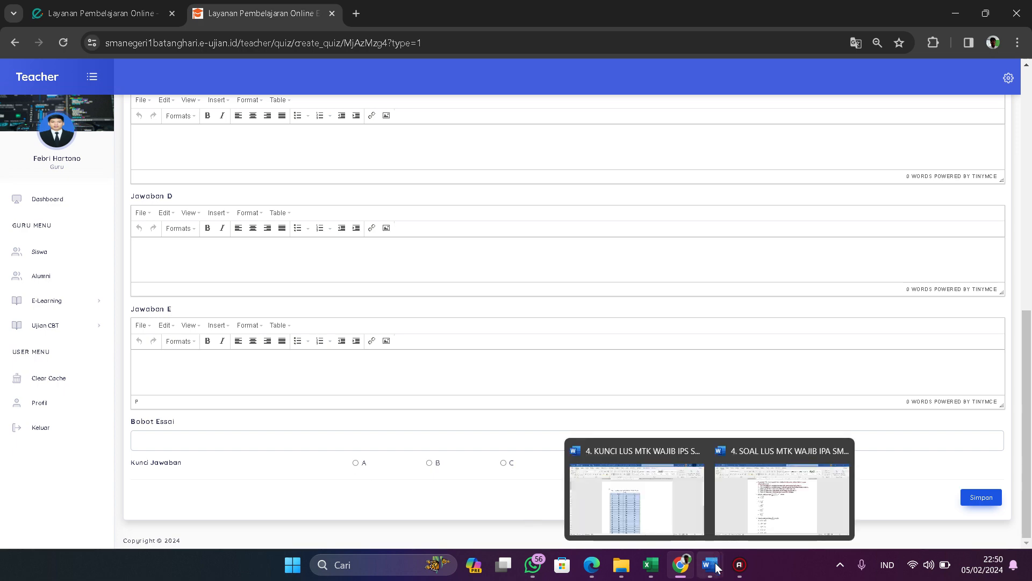
left_click(742, 515)
mouse_move(740, 564)
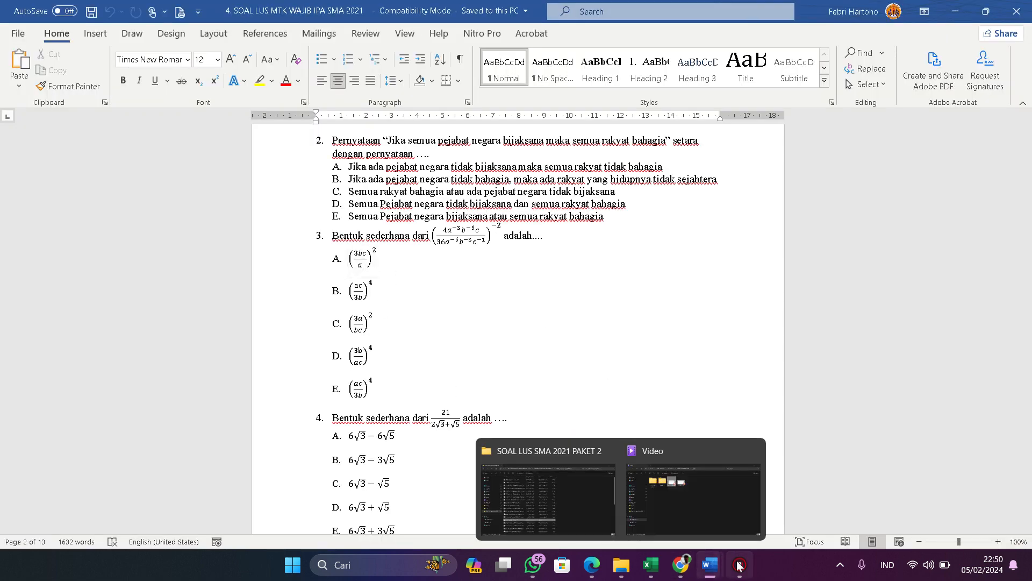
left_click(657, 503)
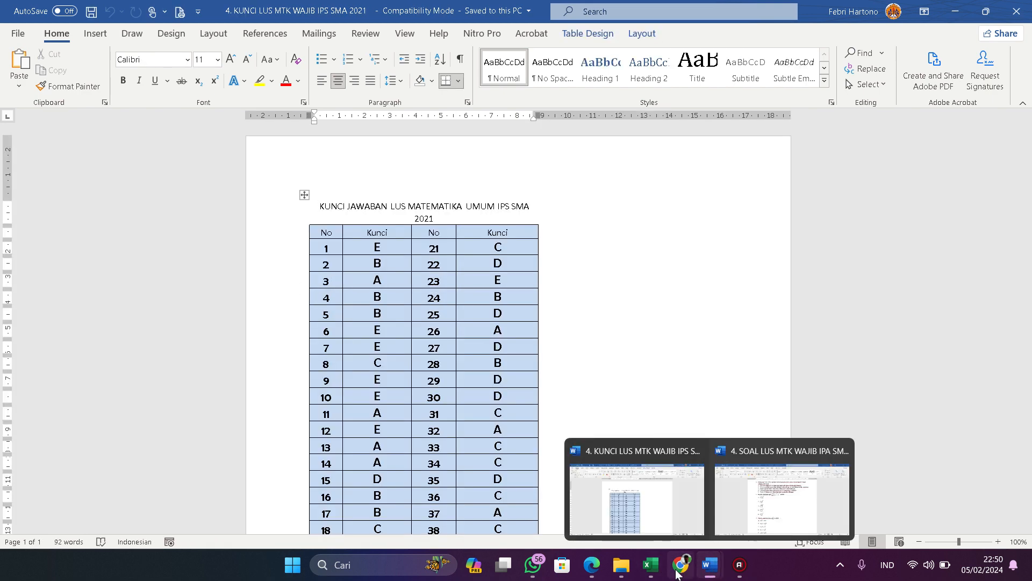
mouse_move(678, 575)
left_click(640, 487)
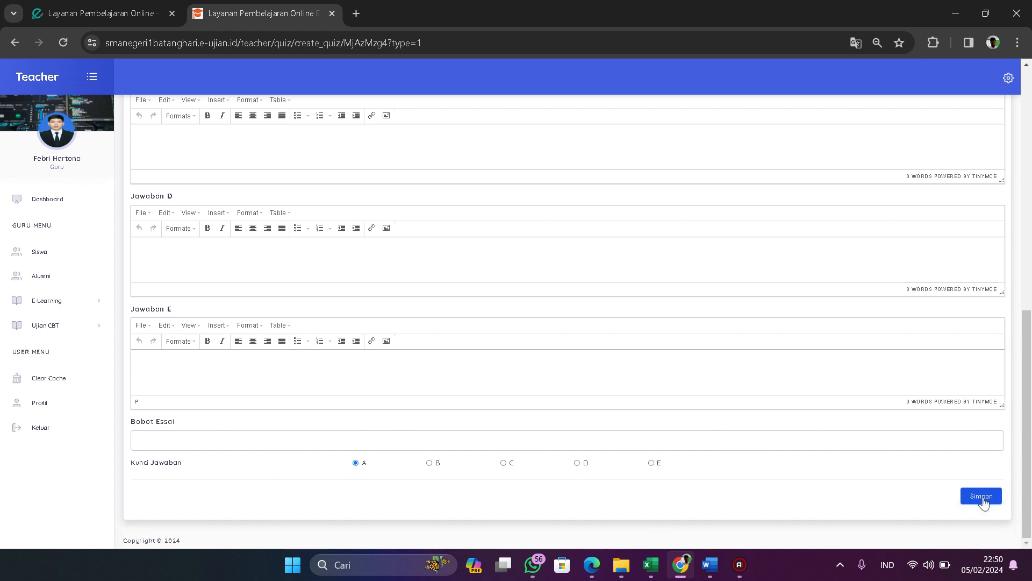
- Switch to the SOAL LUS MTK WAJIB IPA document in Word and copy a Lightshot capture of question 3's option B formula
scroll(430, 359, "up", 6)
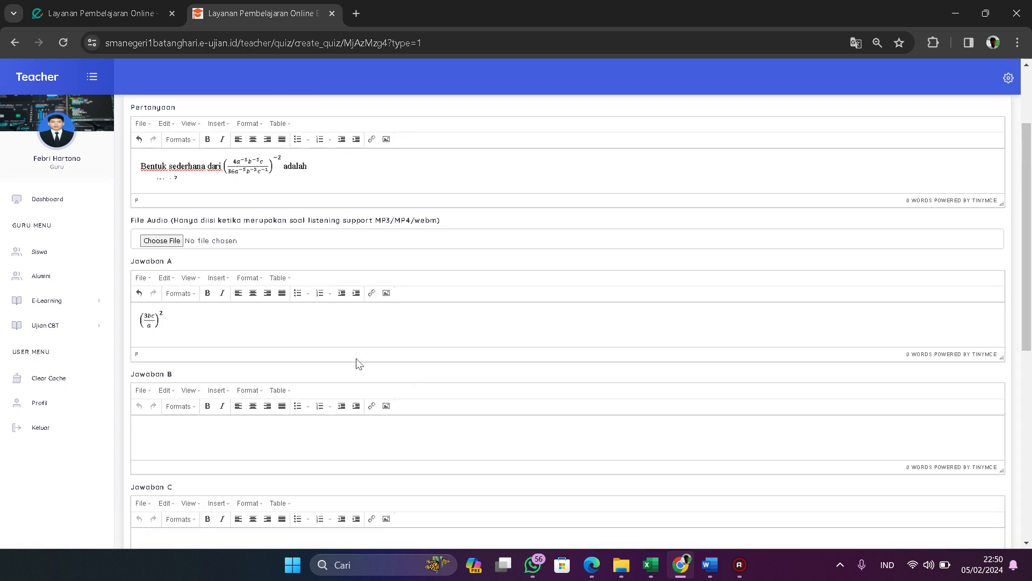
scroll(209, 383, "down", 2)
scroll(511, 346, "down", 4)
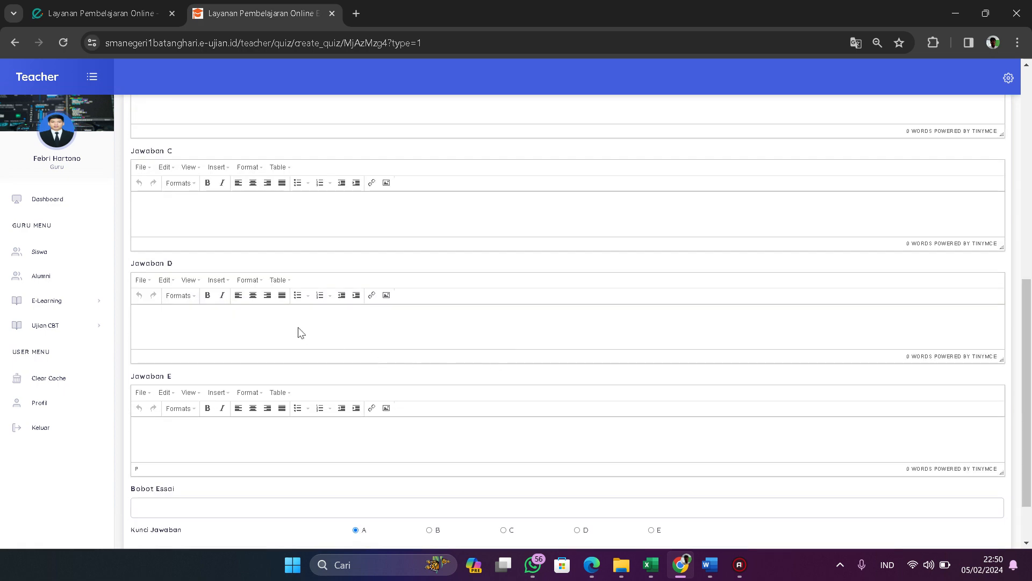
scroll(293, 334, "up", 5)
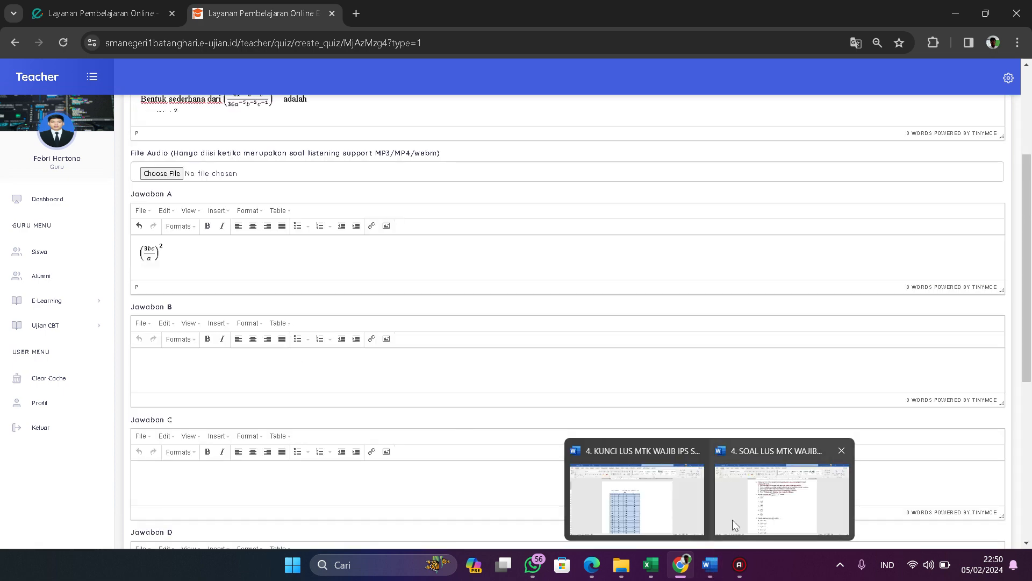
left_click(732, 520)
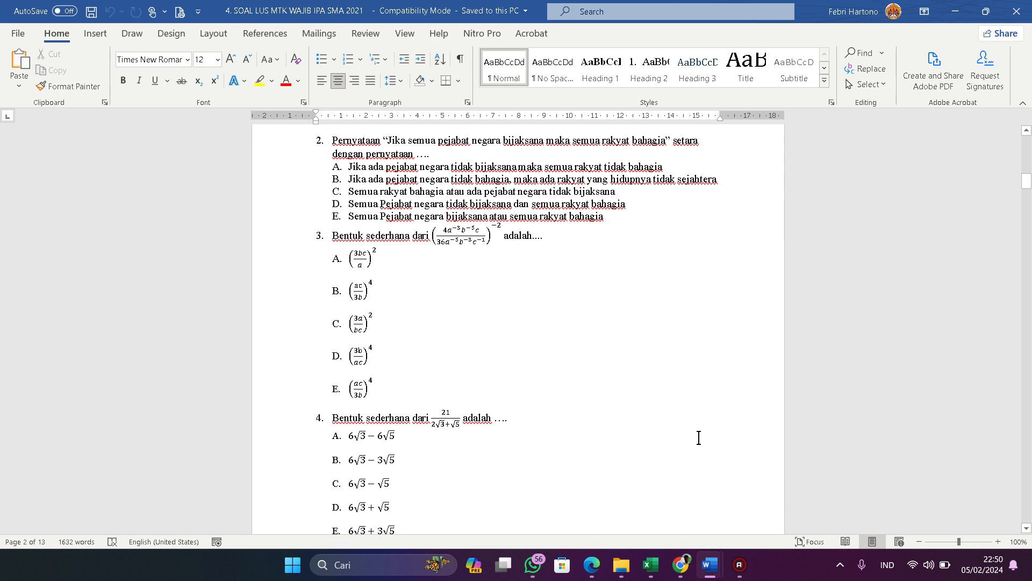
left_click(840, 564)
left_click(813, 469)
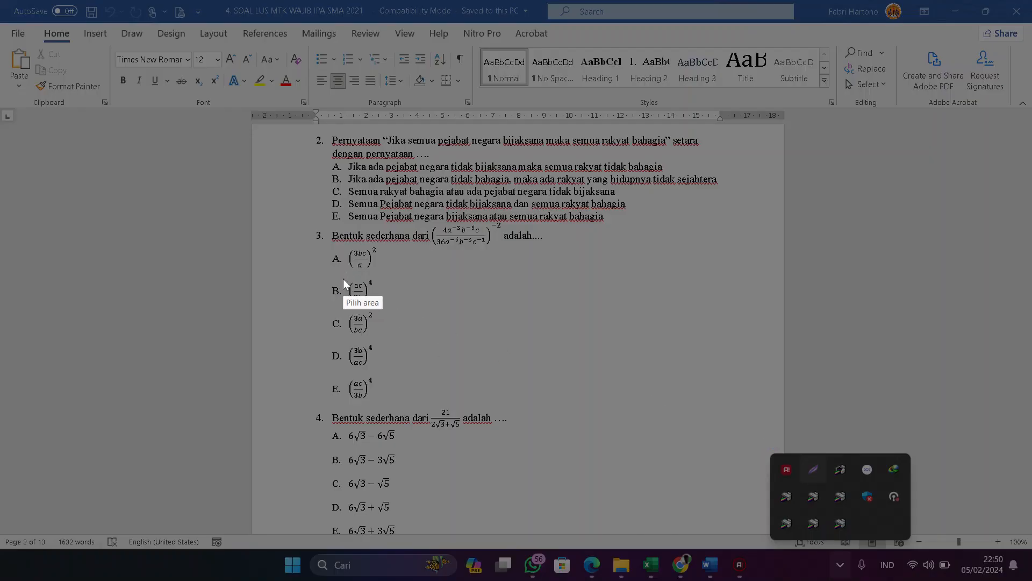
left_click_drag(343, 277, 381, 305)
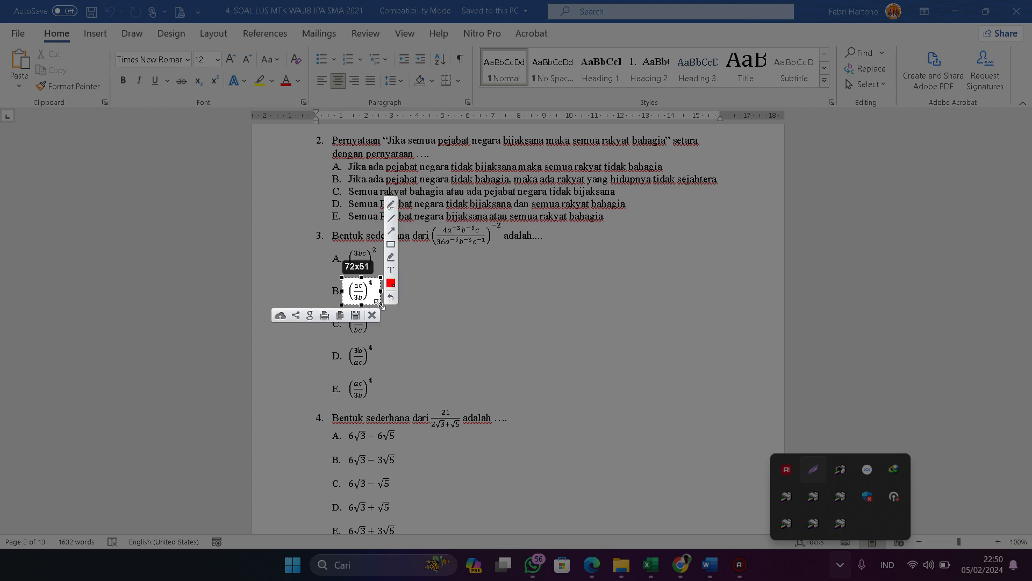
key("ctrl+c")
- Return to the question form in Chrome and paste the captured option B formula into the Jawaban B field
key("alt+Tab")
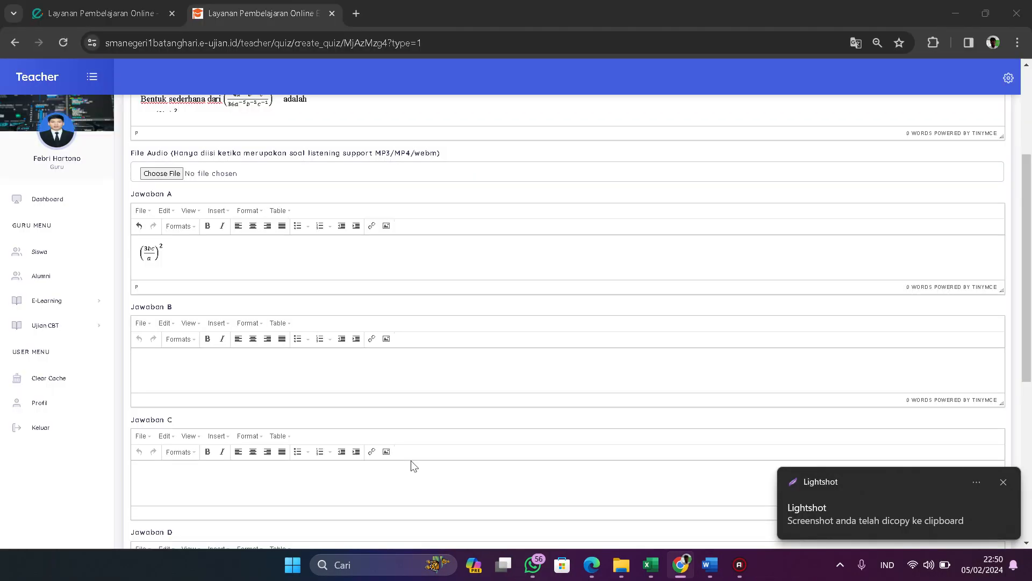
left_click(184, 362)
key("ctrl+v")
scroll(197, 374, "down", 1)
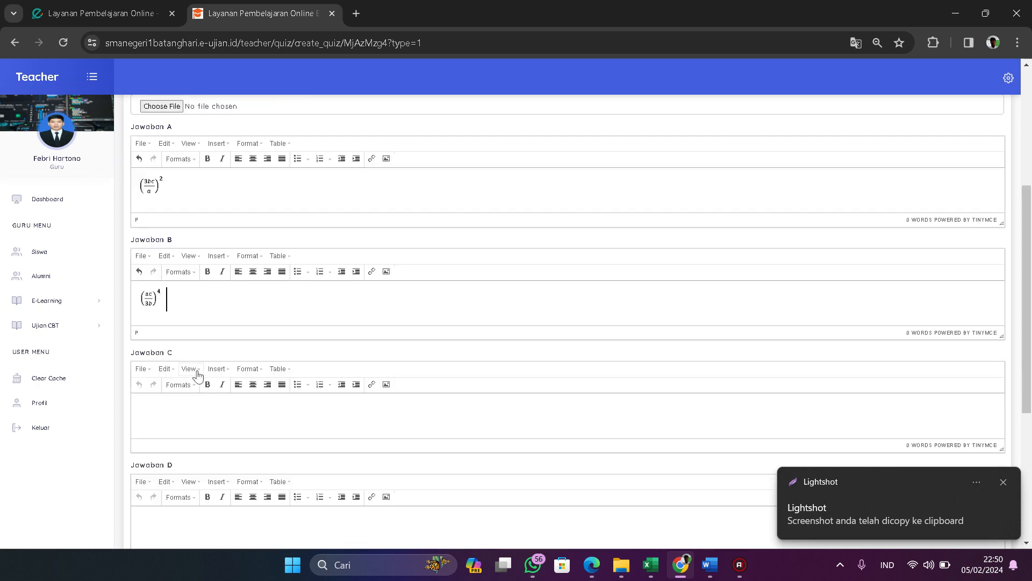
- Switch back to the question document in Word and copy a Lightshot capture of question 3's option C formula
key("alt+Tab")
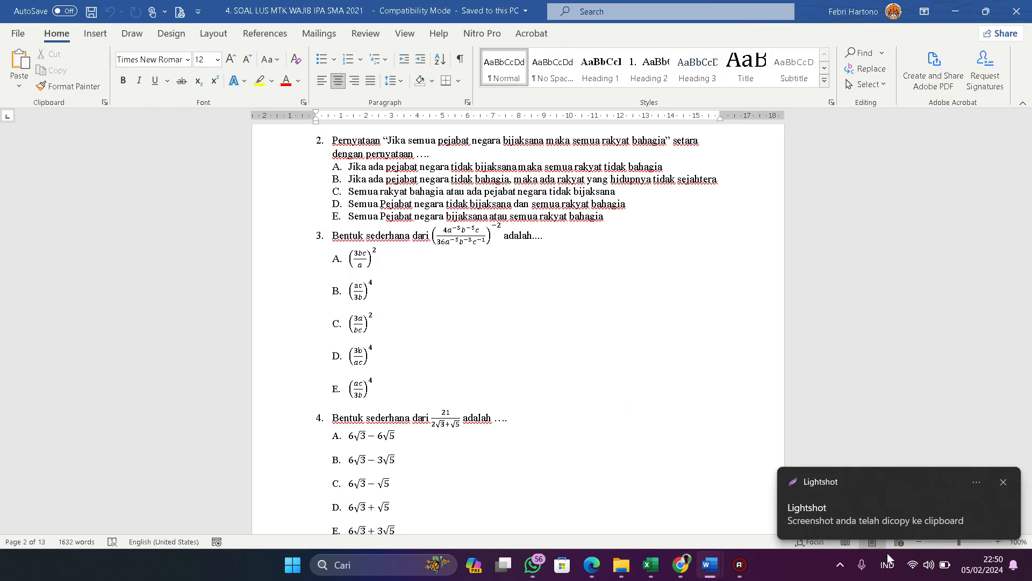
left_click(840, 564)
left_click(816, 472)
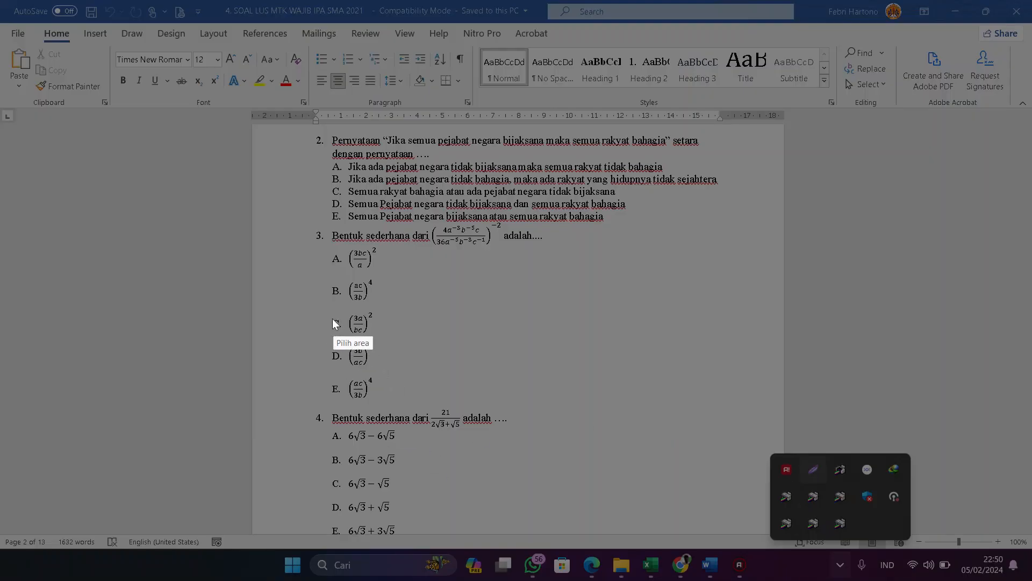
left_click_drag(342, 309, 378, 333)
key("ctrl+c")
- Return to the question form in Chrome, paste the captured option C formula into Jawaban C, and dismiss the Lightshot notification
key("alt+Tab")
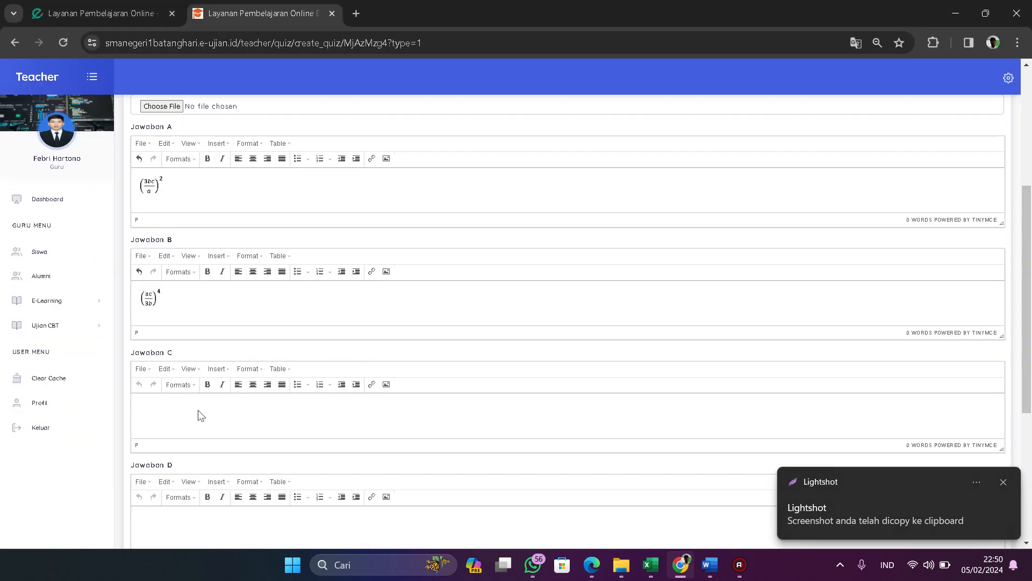
left_click(200, 415)
key("ctrl+v")
left_click(1003, 482)
- Switch back to the question document in Word and copy a Lightshot capture of question 3's option D formula
key("alt+Tab")
left_click(839, 565)
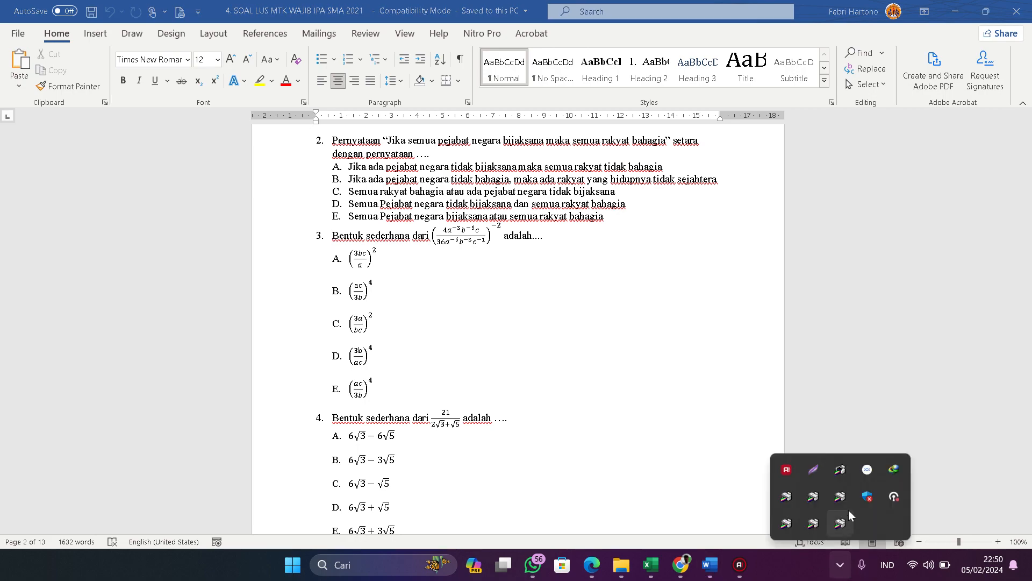
left_click(812, 473)
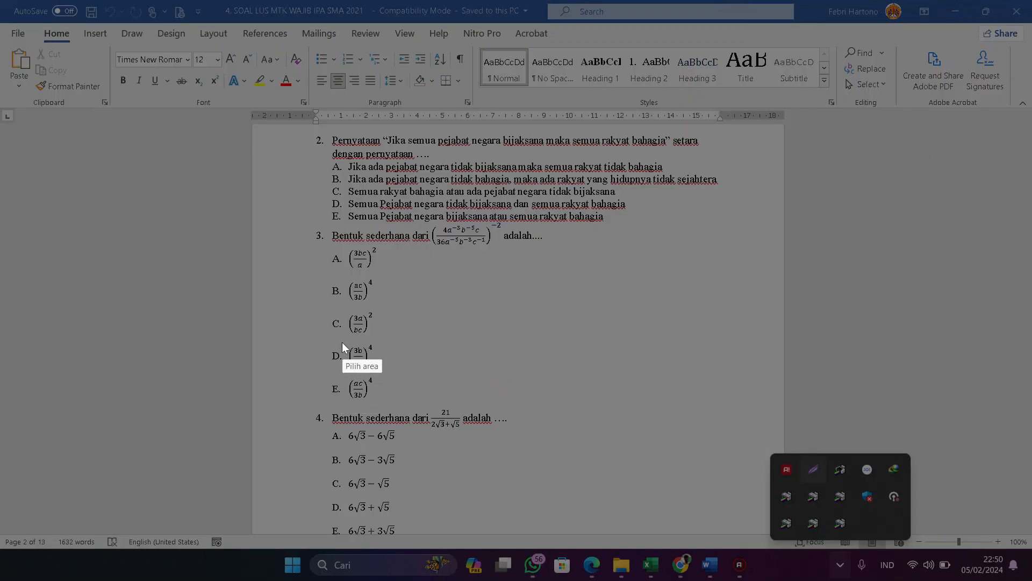
left_click_drag(343, 342, 381, 371)
key("ctrl+c")
- Return to the question form in Chrome and paste the captured option D formula into the Jawaban D field
key("alt+Tab")
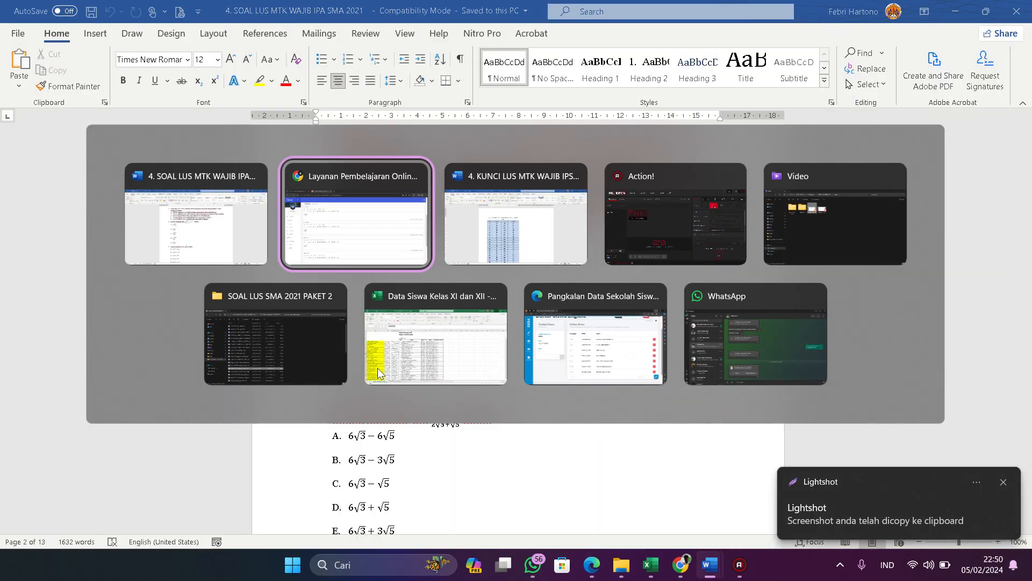
scroll(214, 437, "down", 3)
left_click(181, 330)
key("ctrl+v")
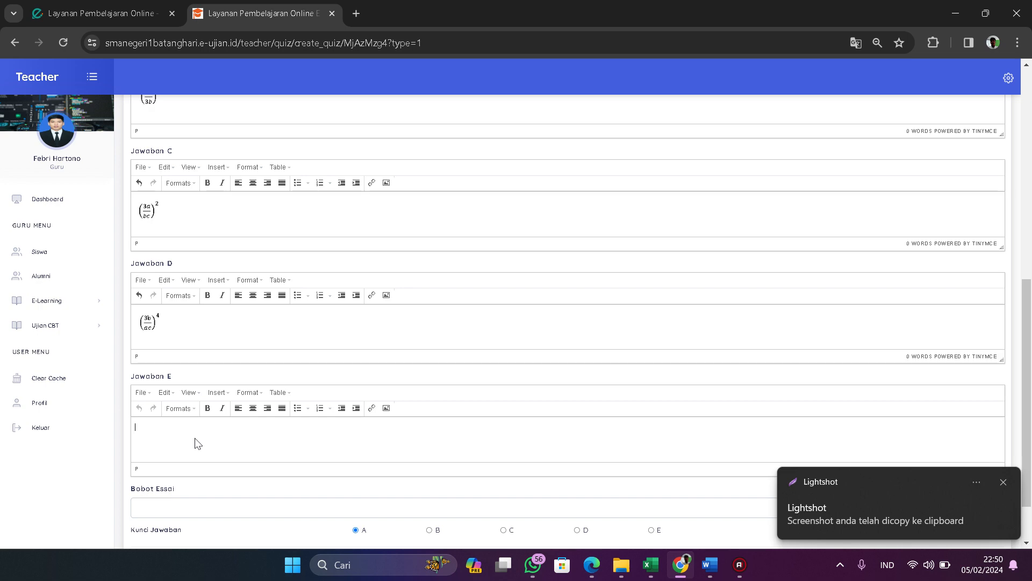
- Switch back to the question document in Word and copy a Lightshot capture of question 3's option E formula
left_click(763, 489)
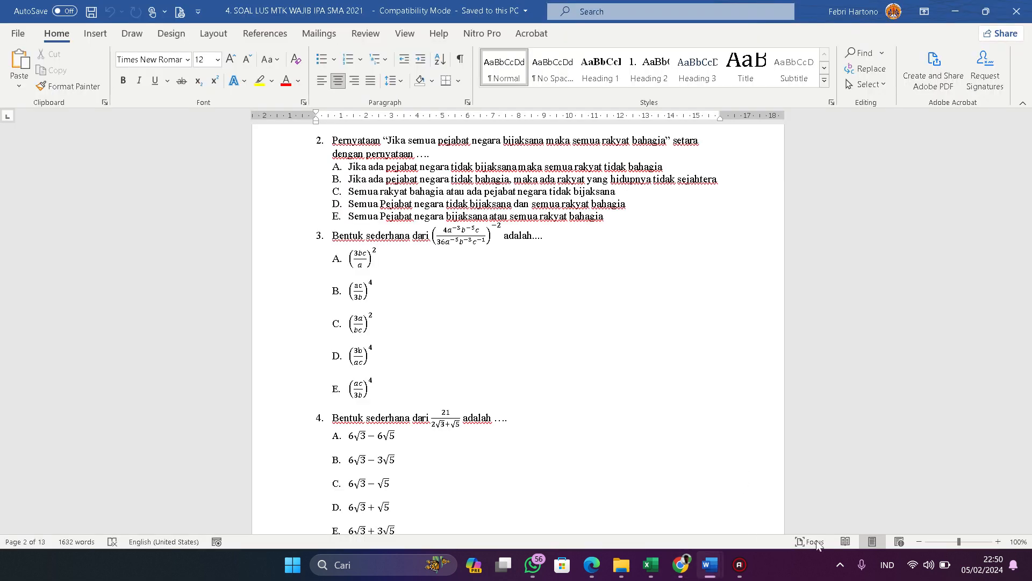
left_click(842, 570)
left_click(813, 469)
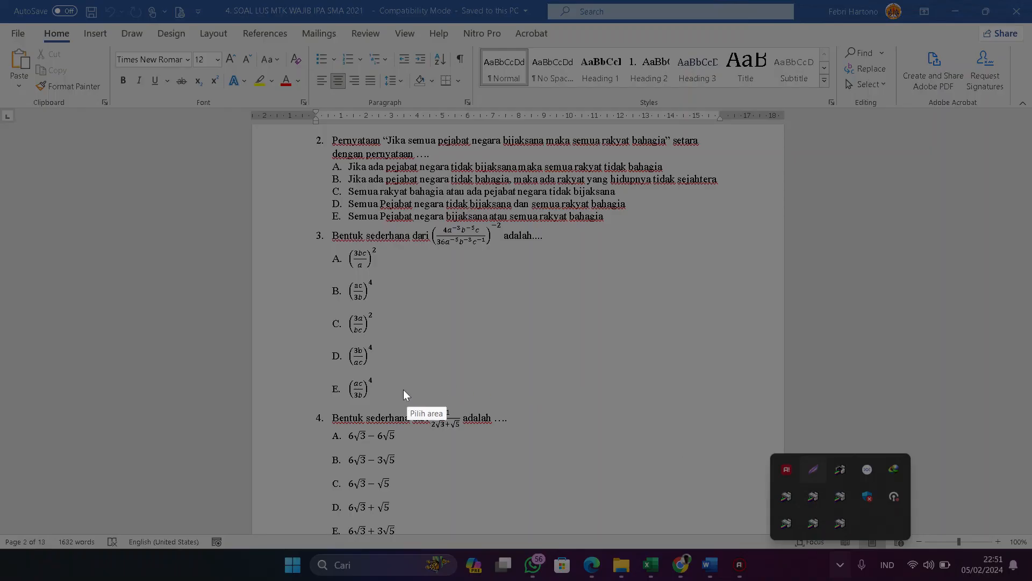
left_click_drag(343, 375, 380, 404)
key("ctrl+c")
- Return to the question form in Chrome and paste the captured option E formula into the Jawaban E field
key("alt+Tab")
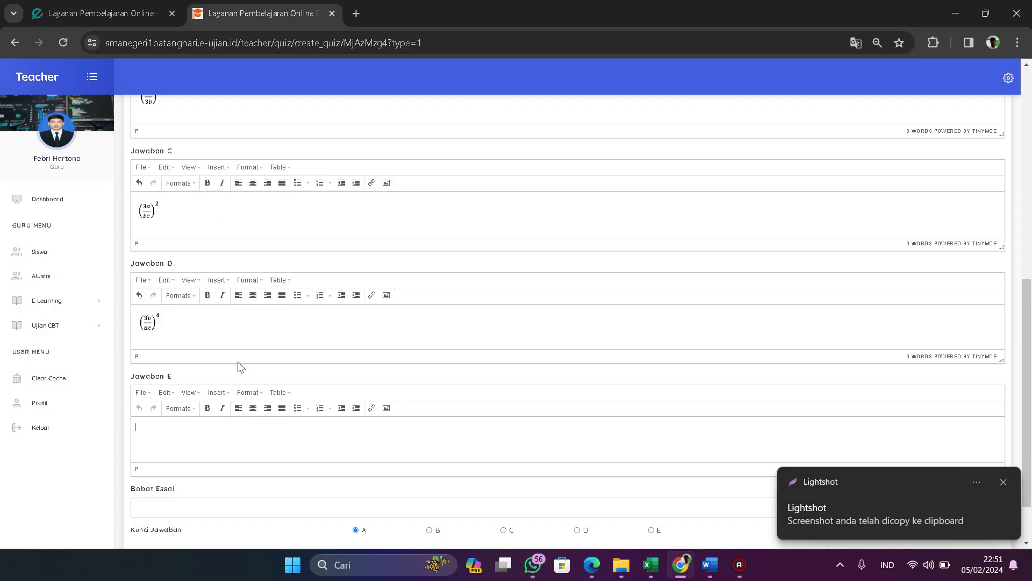
left_click(198, 421)
key("ctrl+v")
scroll(196, 421, "down", 1)
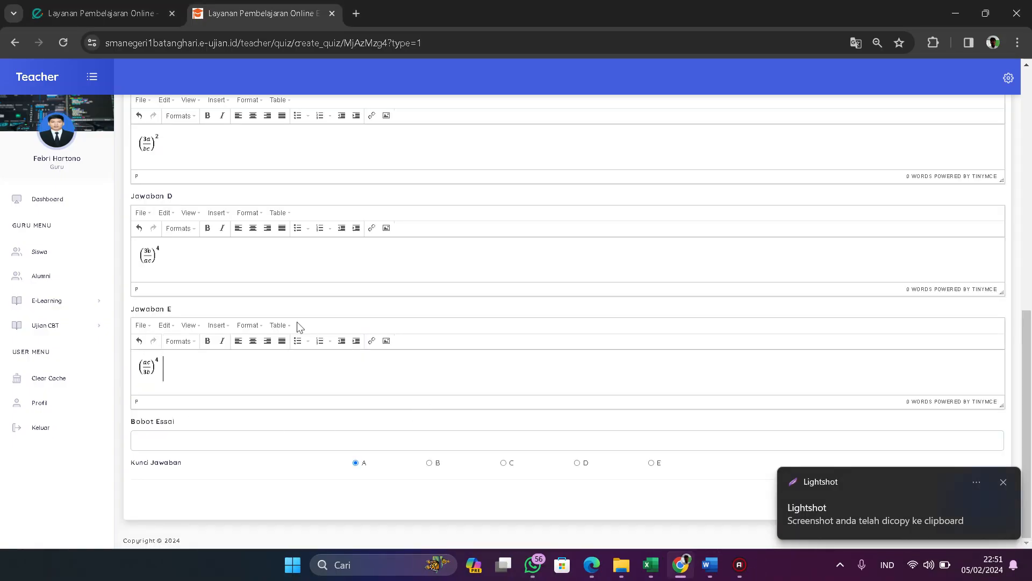
- Review the completed question form, save the question, and close the success message
scroll(257, 304, "up", 6)
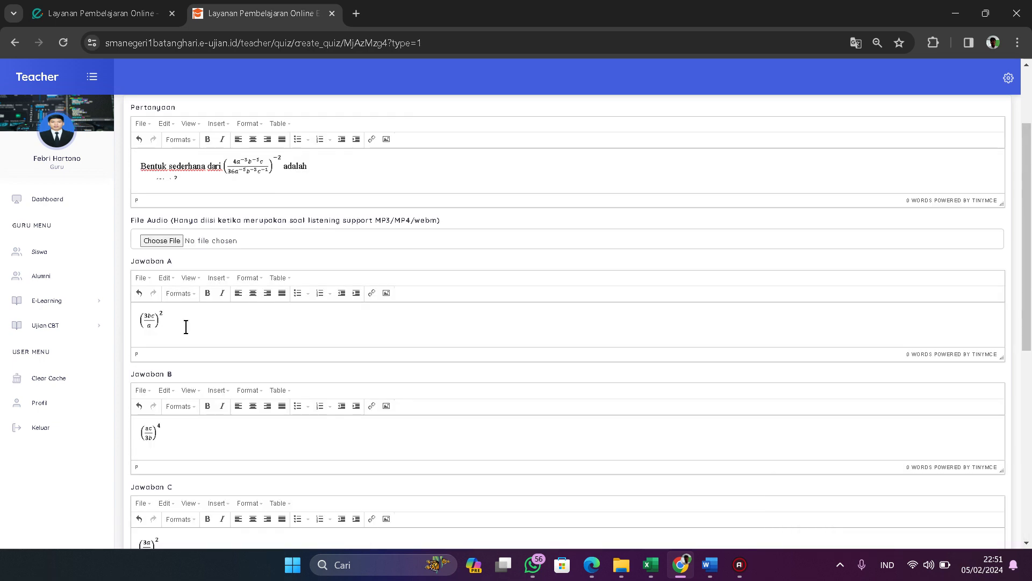
scroll(186, 327, "down", 6)
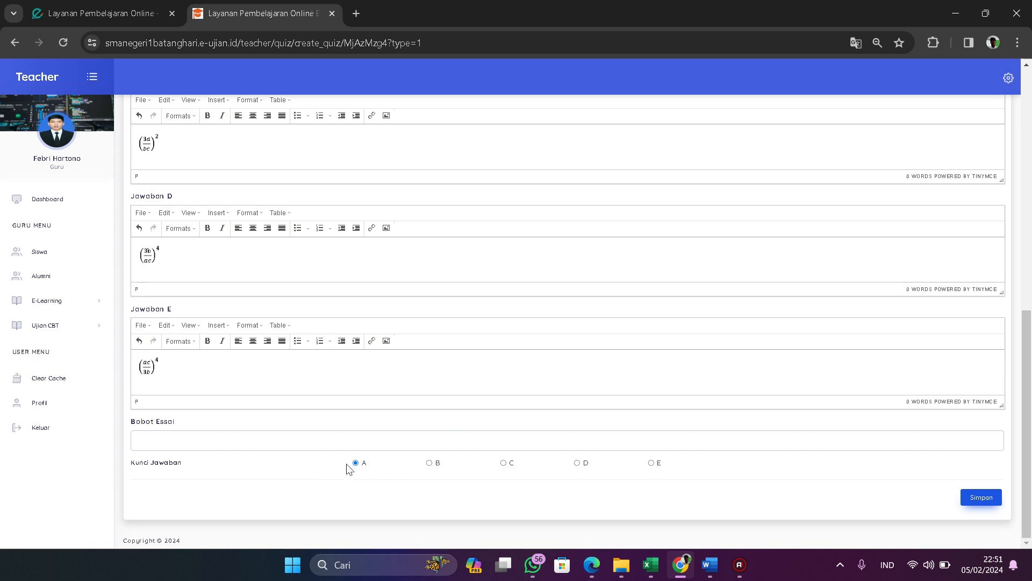
scroll(311, 104, "up", 8)
scroll(525, 302, "down", 5)
scroll(525, 302, "down", 3)
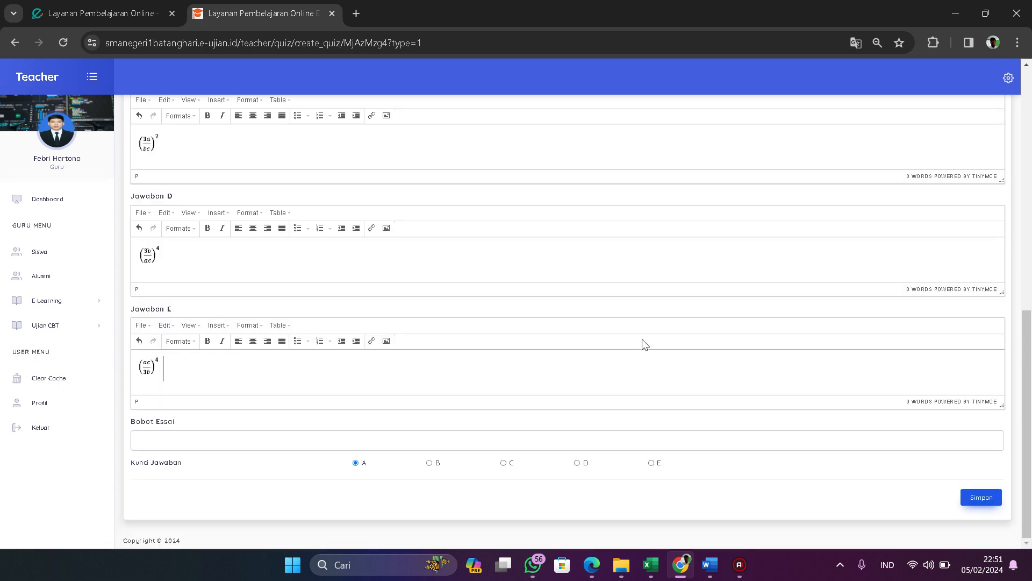
left_click(981, 498)
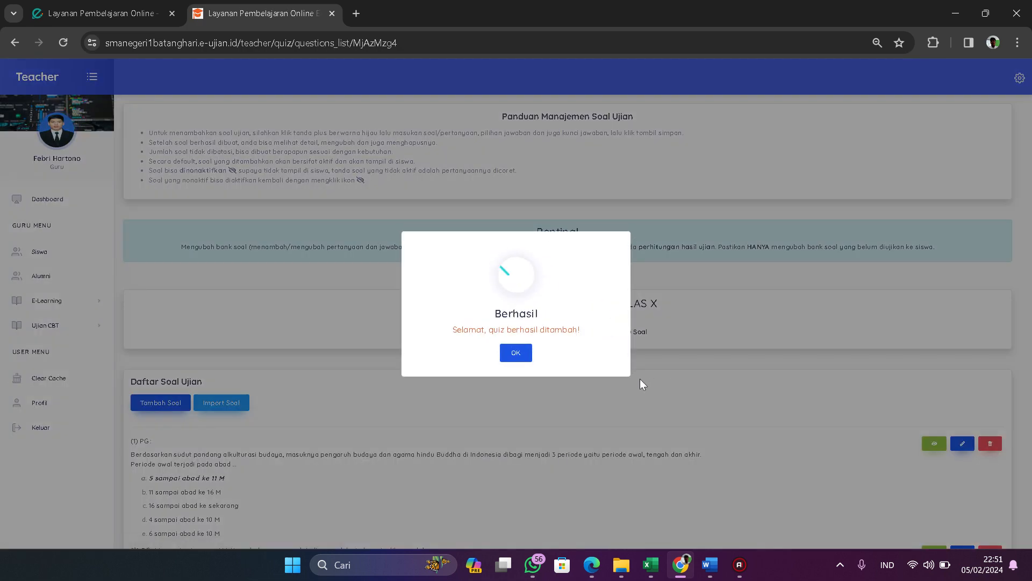
left_click(515, 353)
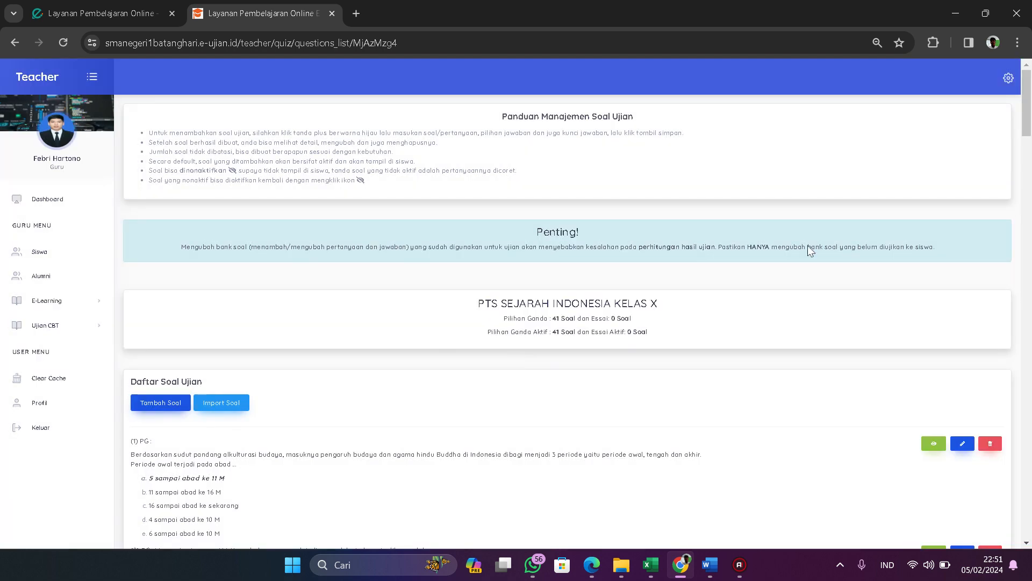
- Look over the newly added math question at the end of the Daftar Soal Ujian list and the earlier questions above it
left_click_drag(1026, 102, 1027, 530)
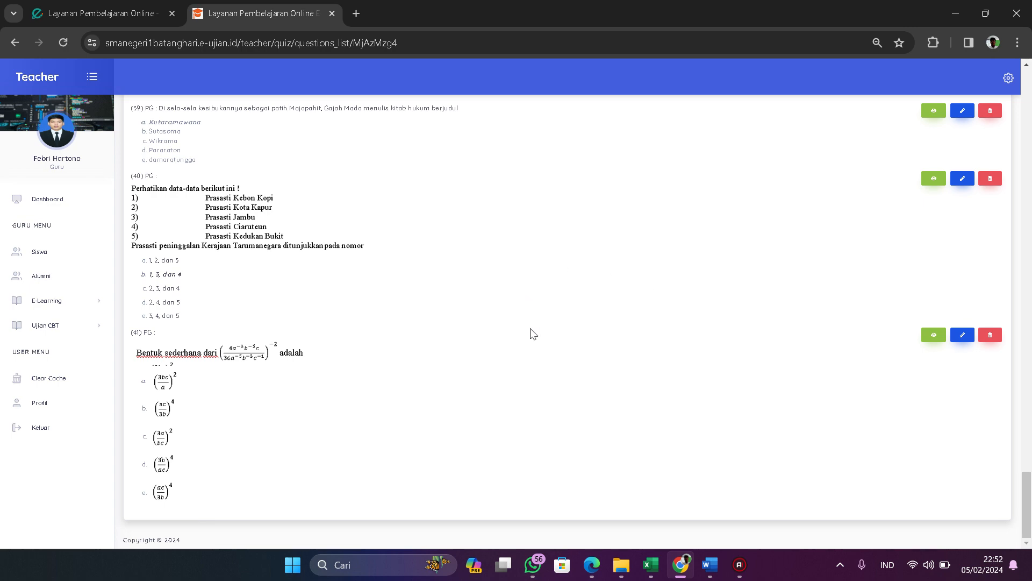
scroll(532, 334, "up", 7)
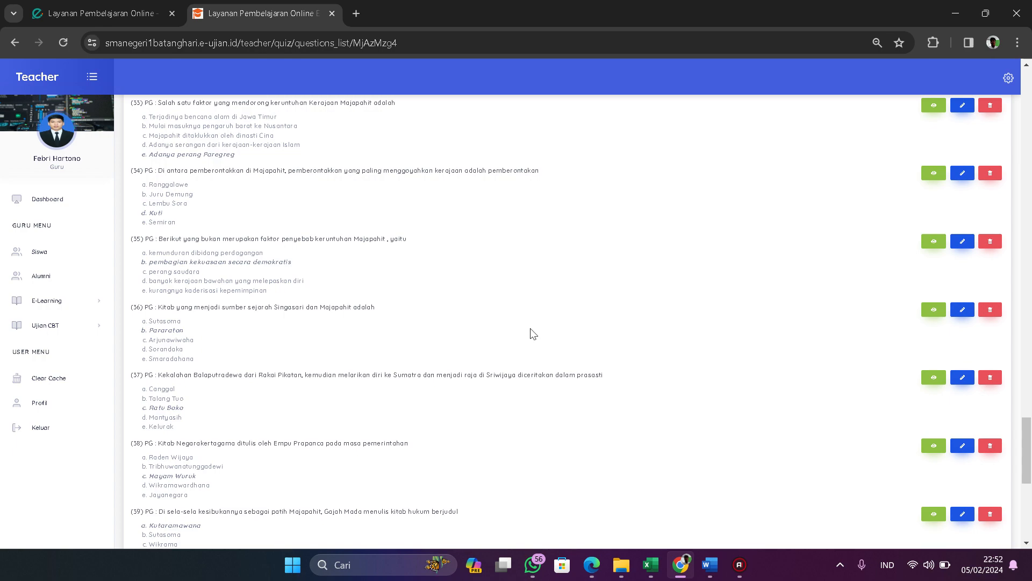
scroll(532, 333, "up", 20)
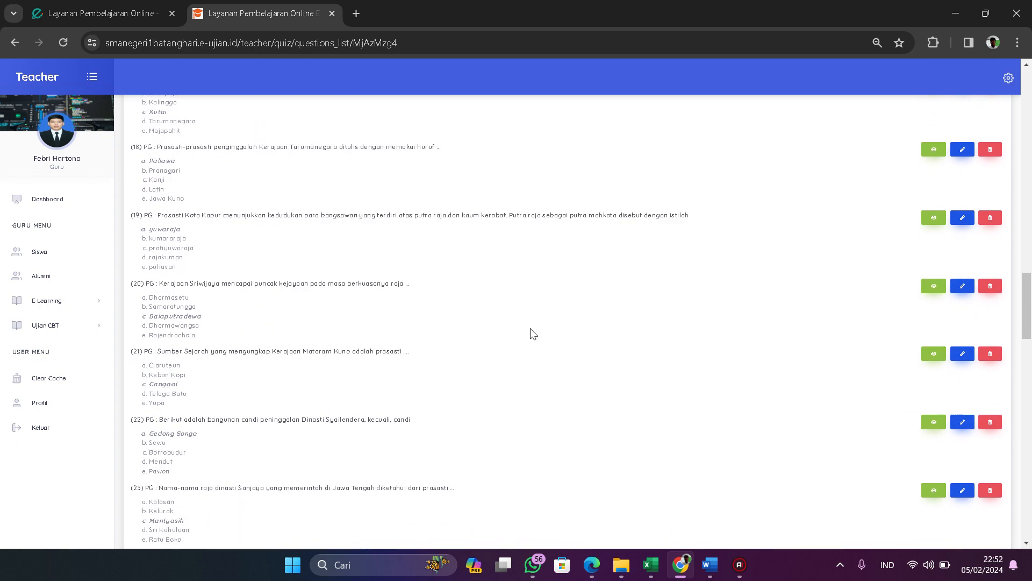
scroll(532, 333, "up", 15)
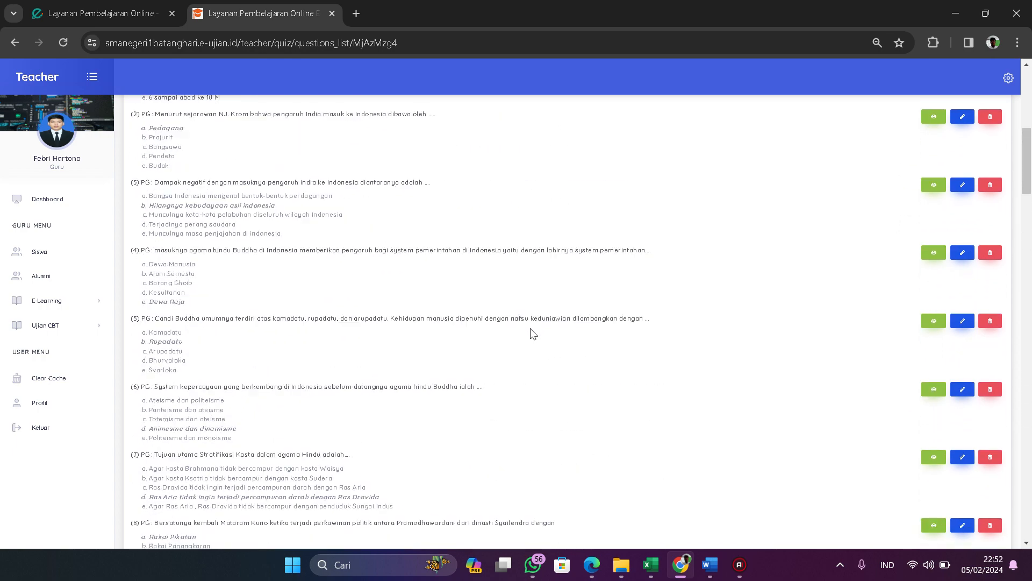
scroll(532, 334, "up", 4)
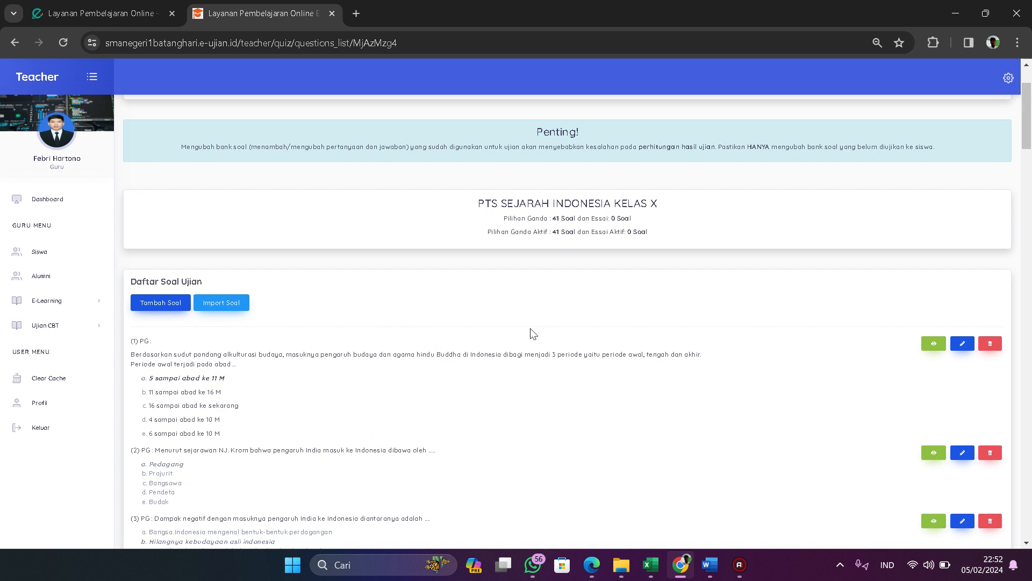